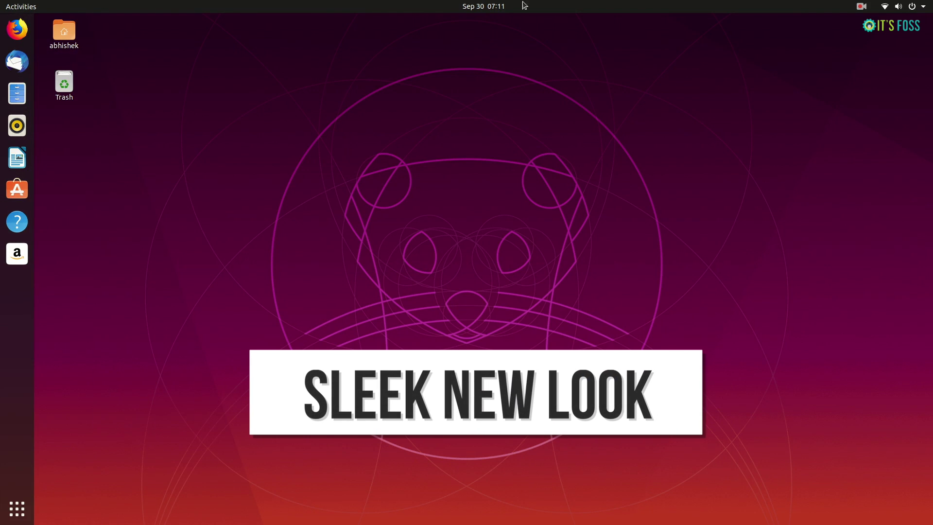
# - Open the top-bar system menu with volume, Wi-Fi, Bluetooth and power options
pyautogui.click(475, 7)
pyautogui.moveTo(885, 4)
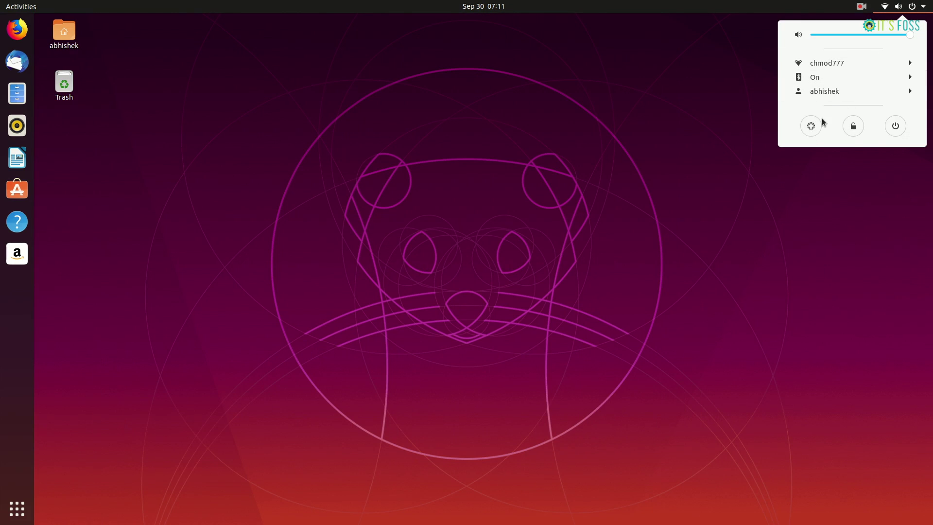
# - Launch Settings and browse the Wi-Fi through Privacy panels and the Applications list
pyautogui.click(810, 129)
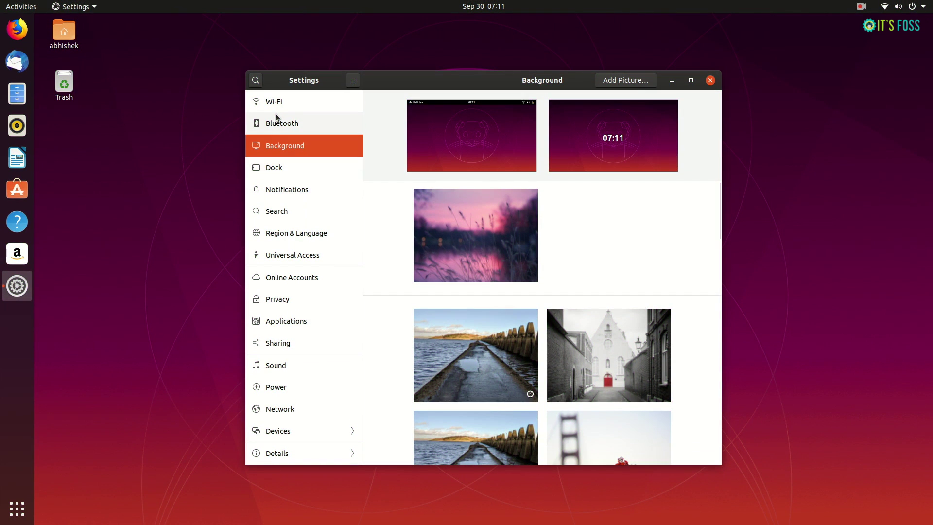
pyautogui.click(282, 104)
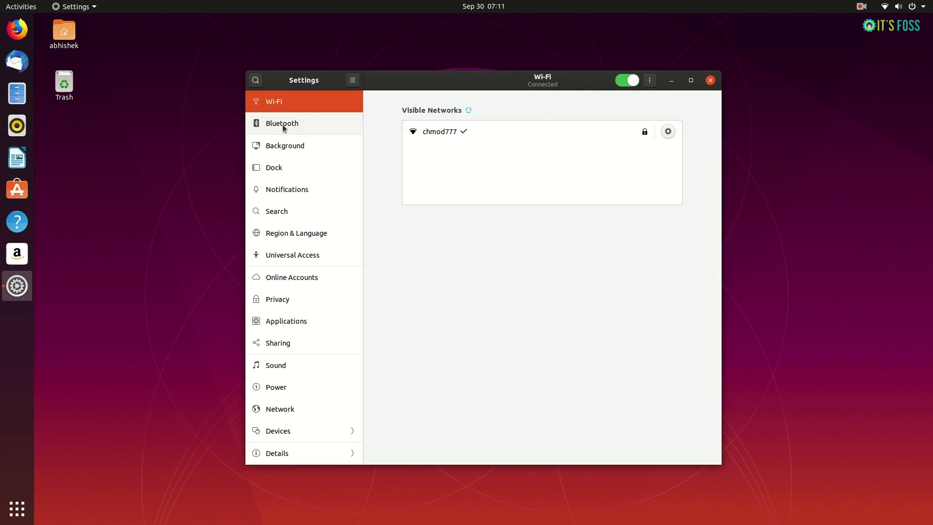
pyautogui.click(284, 124)
pyautogui.click(280, 166)
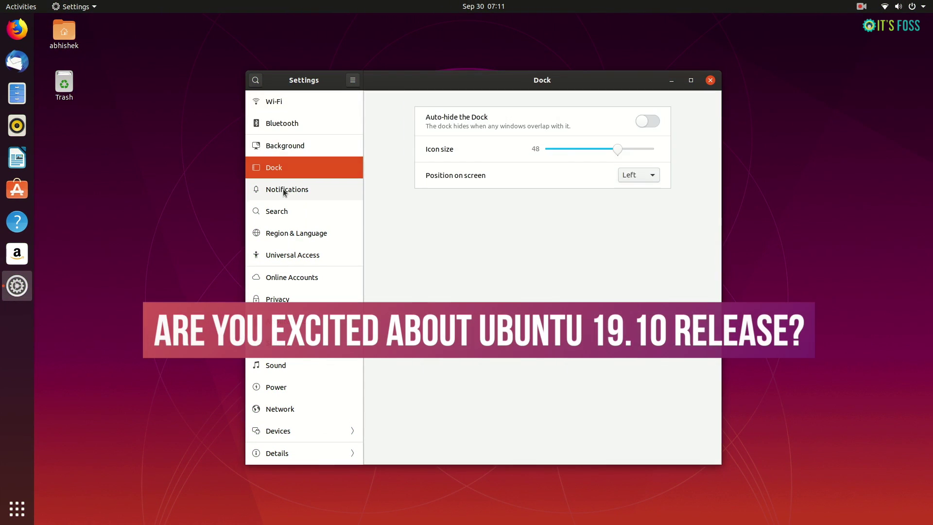
pyautogui.click(282, 190)
pyautogui.click(285, 213)
pyautogui.click(286, 235)
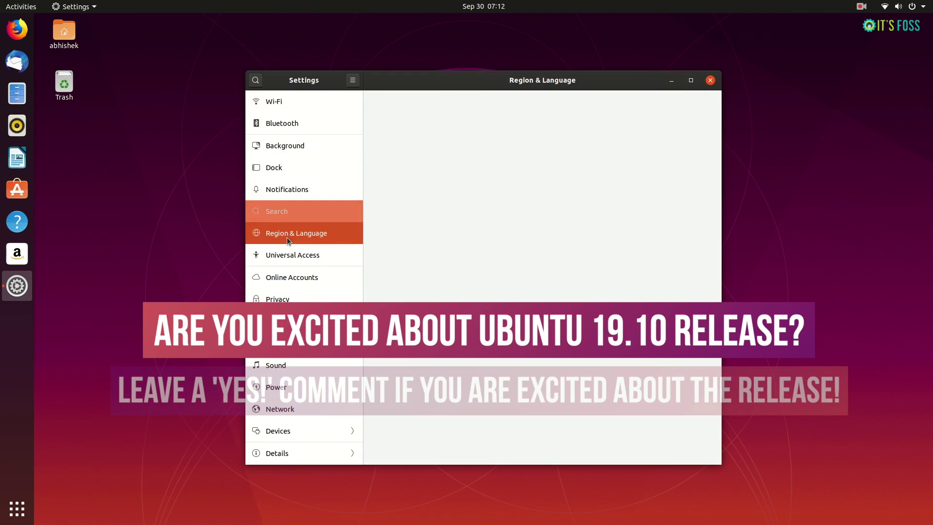
pyautogui.click(288, 256)
pyautogui.click(289, 278)
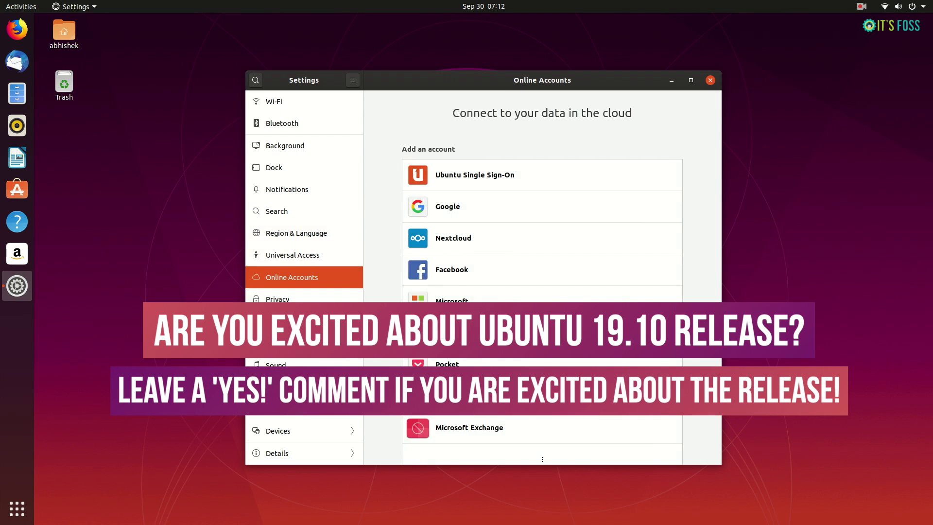
pyautogui.click(291, 299)
pyautogui.click(291, 321)
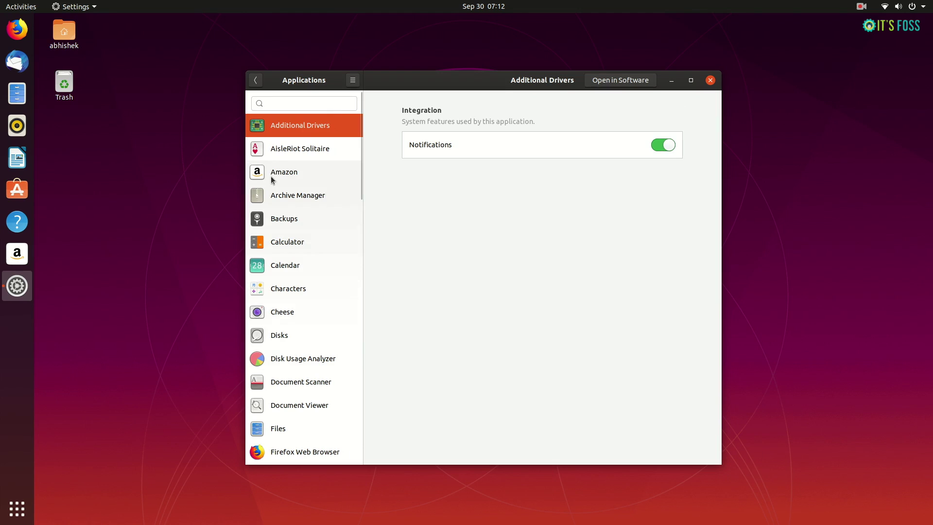
# - Browse the Sharing, Sound, Power, Network and Devices panels, ending on the About details
pyautogui.click(255, 79)
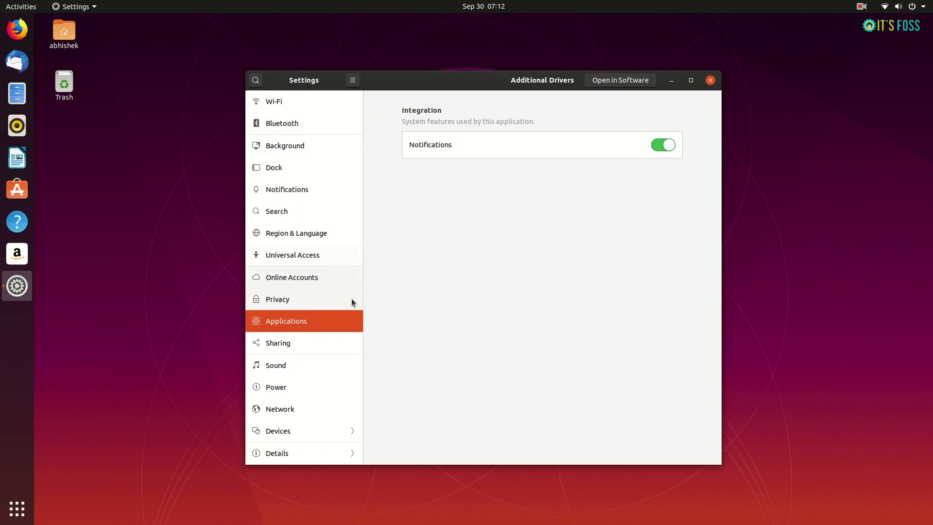
pyautogui.click(298, 343)
pyautogui.click(284, 367)
pyautogui.click(281, 391)
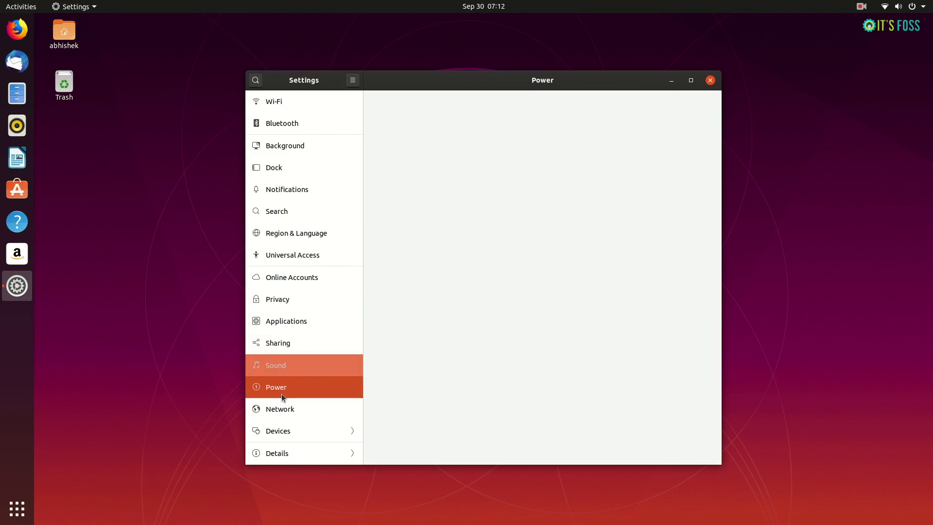
pyautogui.click(282, 409)
pyautogui.click(282, 431)
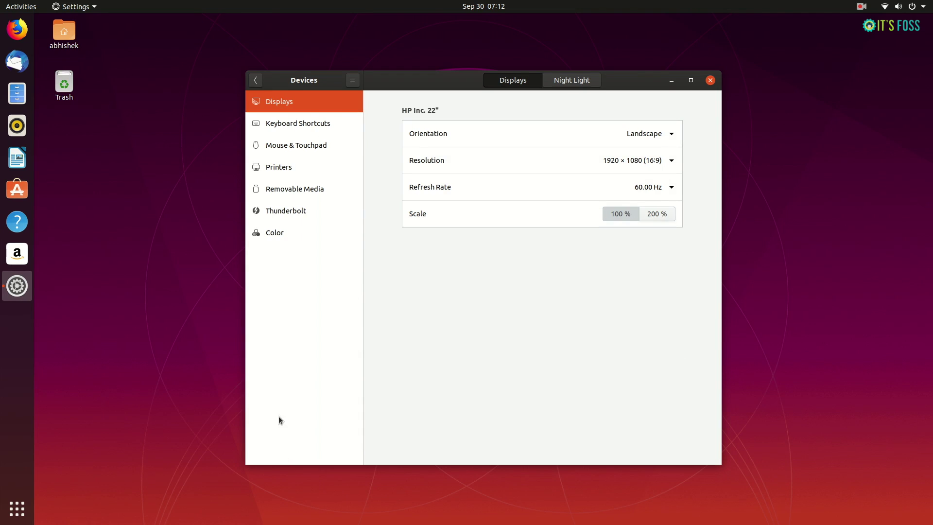
pyautogui.click(255, 80)
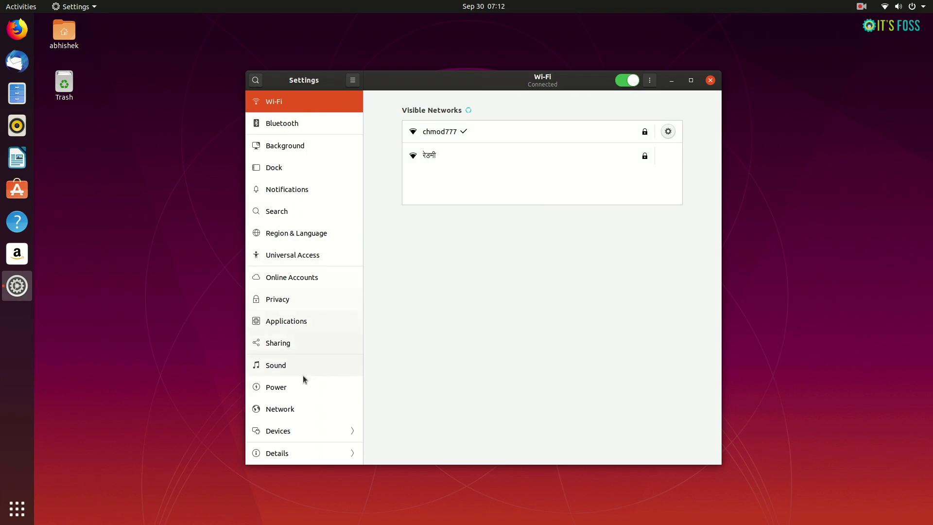
pyautogui.click(296, 447)
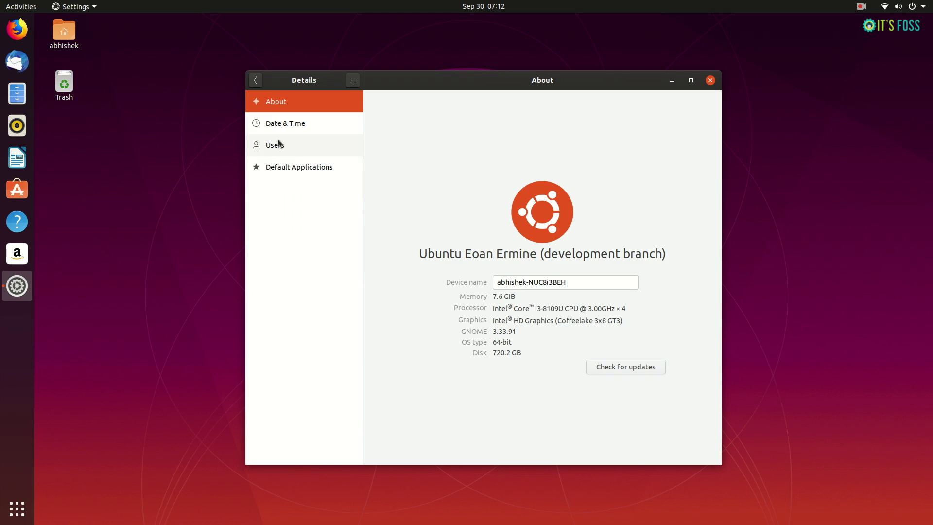
# - Close Settings and scroll through the full app grid before returning to the desktop
pyautogui.click(709, 81)
pyautogui.press('super+a')
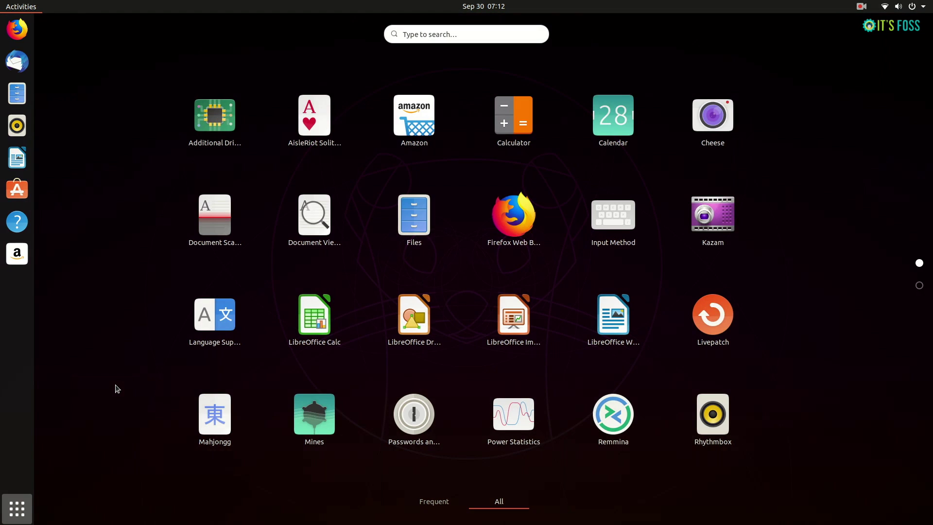
pyautogui.scroll(-1, 853, 320)
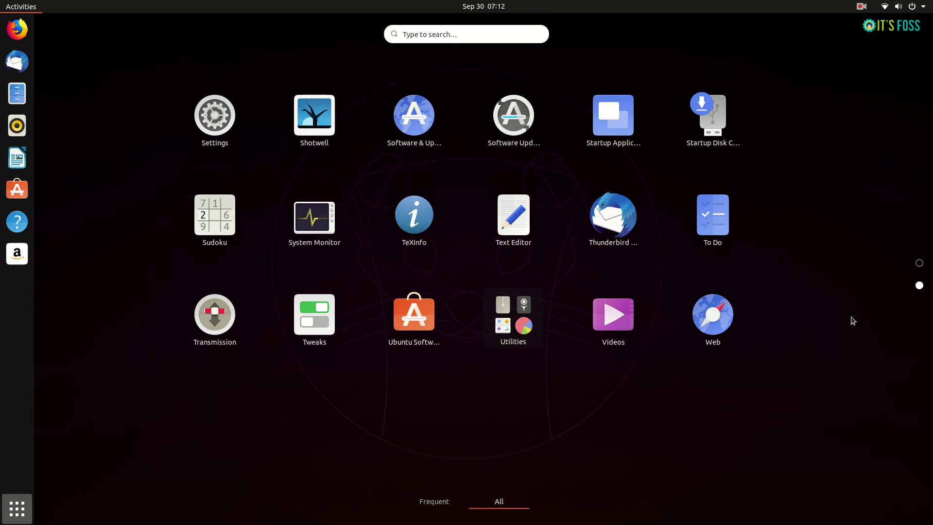
pyautogui.scroll(1, 853, 321)
pyautogui.press('Escape')
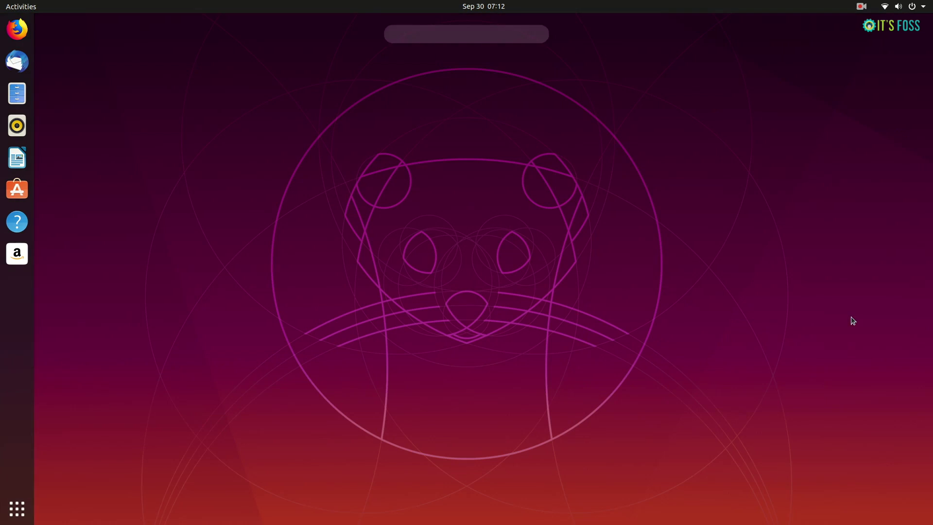
# - Open Home in Files, centre the window, and peek into the empty Music and Pictures folders
pyautogui.click(17, 92)
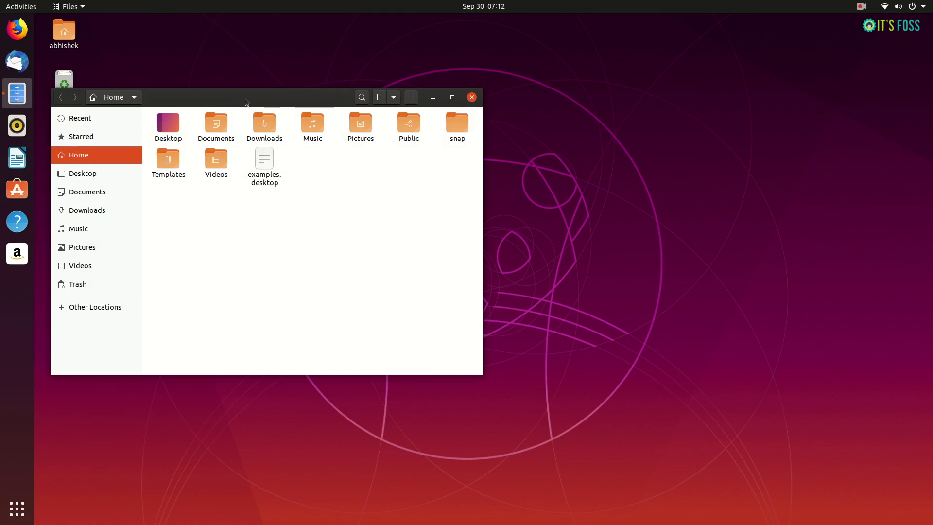
pyautogui.moveTo(246, 102); pyautogui.dragTo(402, 79)
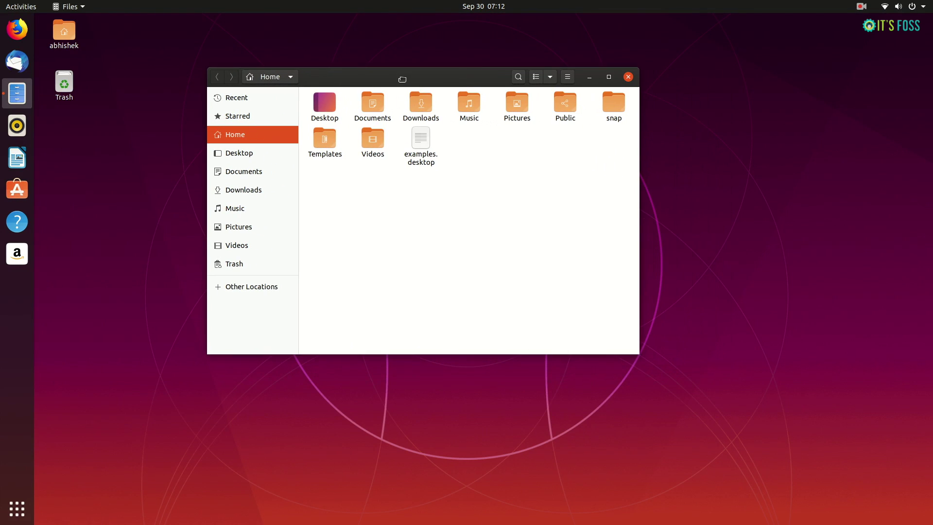
pyautogui.doubleClick(468, 111)
pyautogui.click(217, 77)
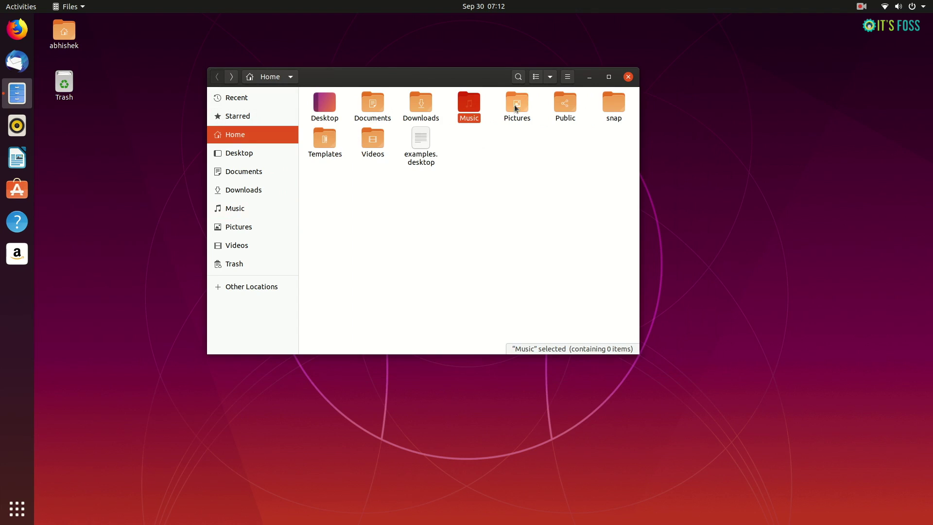
pyautogui.doubleClick(514, 100)
pyautogui.click(215, 78)
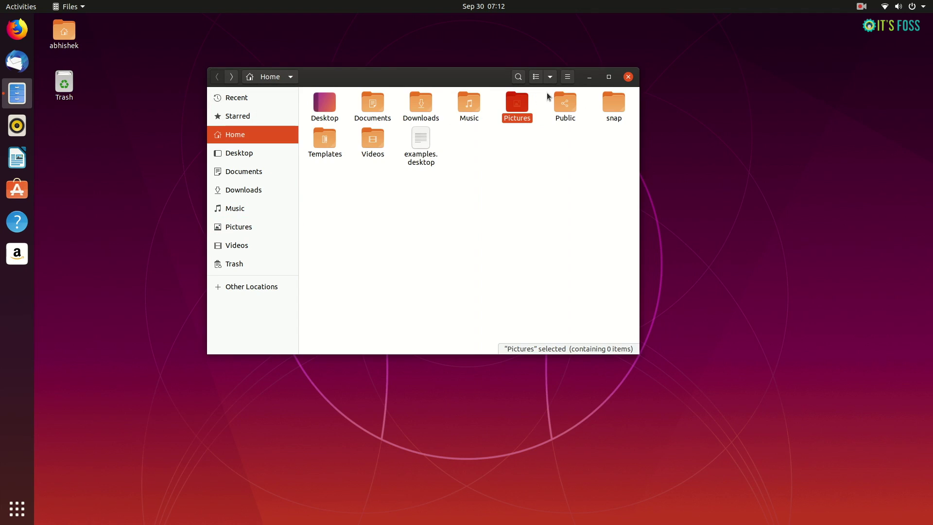
# - Minimize Files, scroll through the Ubuntu Software store, then minimize the store
pyautogui.click(590, 77)
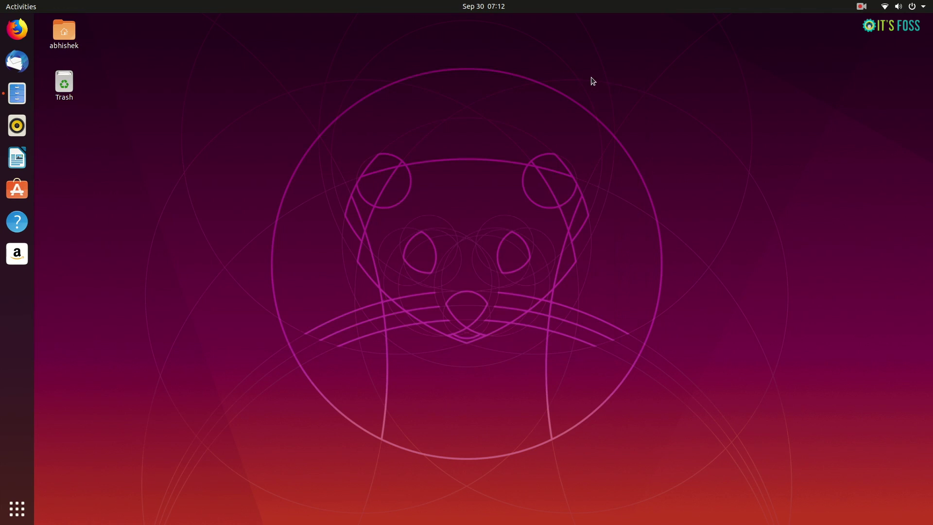
pyautogui.click(27, 194)
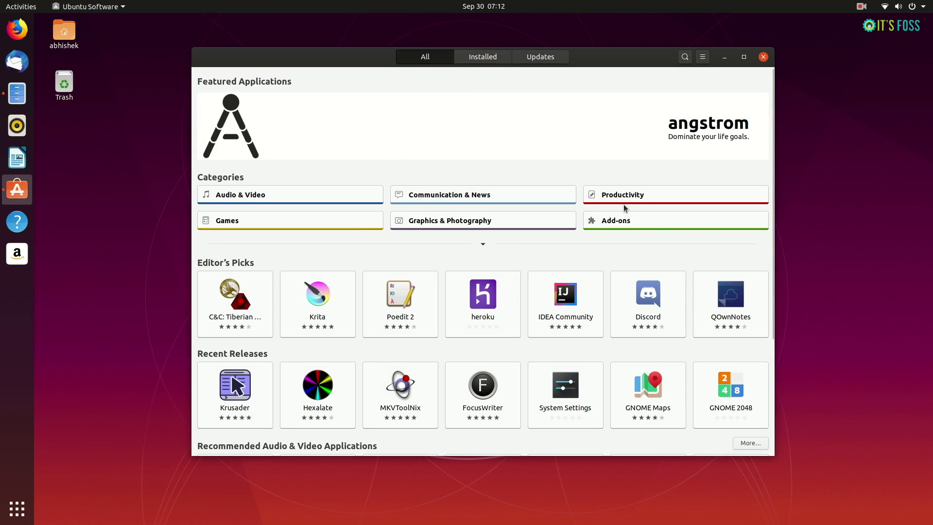
pyautogui.scroll(-3, 538, 345)
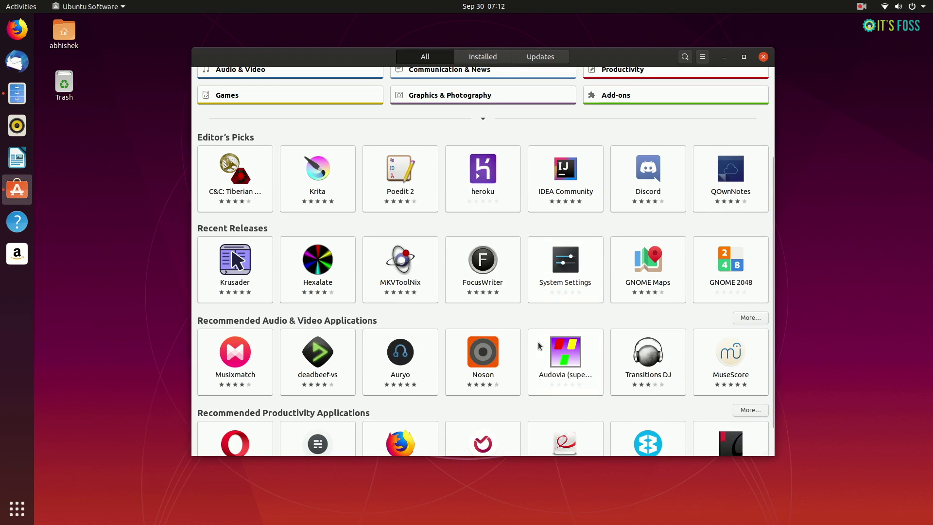
pyautogui.scroll(3, 538, 345)
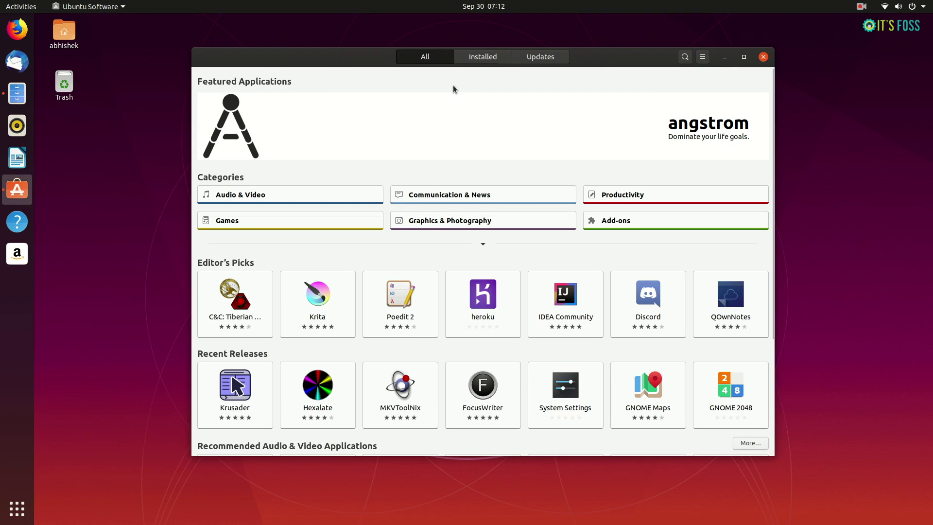
pyautogui.click(724, 56)
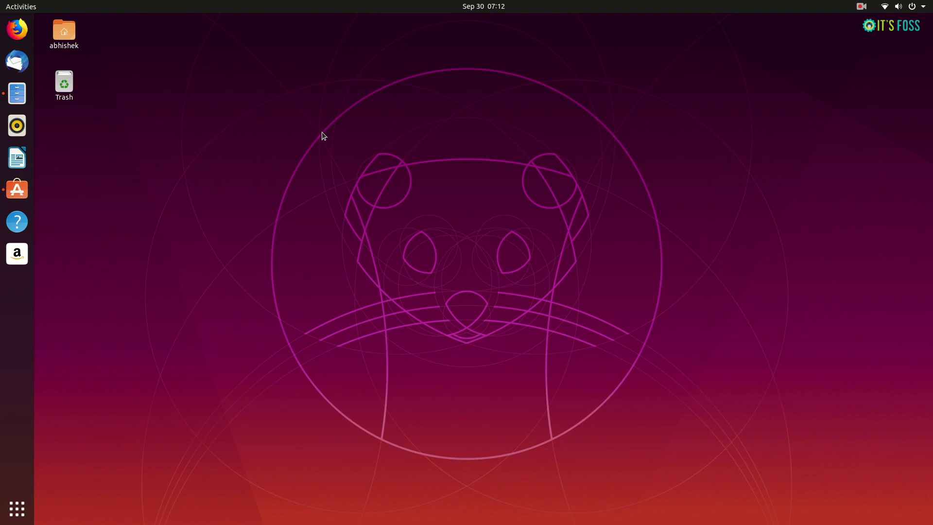
# - Open a terminal, centre it, and run uname -a to show kernel information
pyautogui.hotkey('ctrl', 'alt', 't')
pyautogui.moveTo(324, 39); pyautogui.dragTo(495, 113)
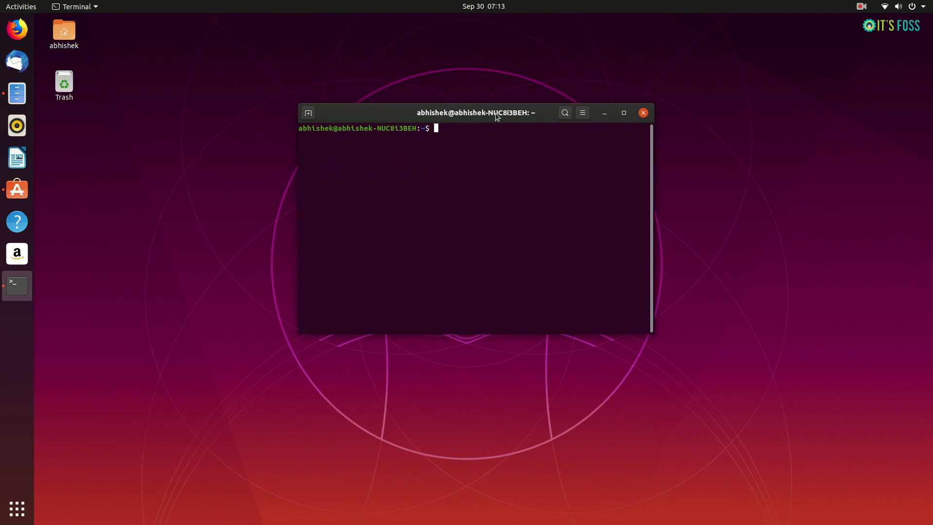
pyautogui.write('uname -a')
pyautogui.press('Return')
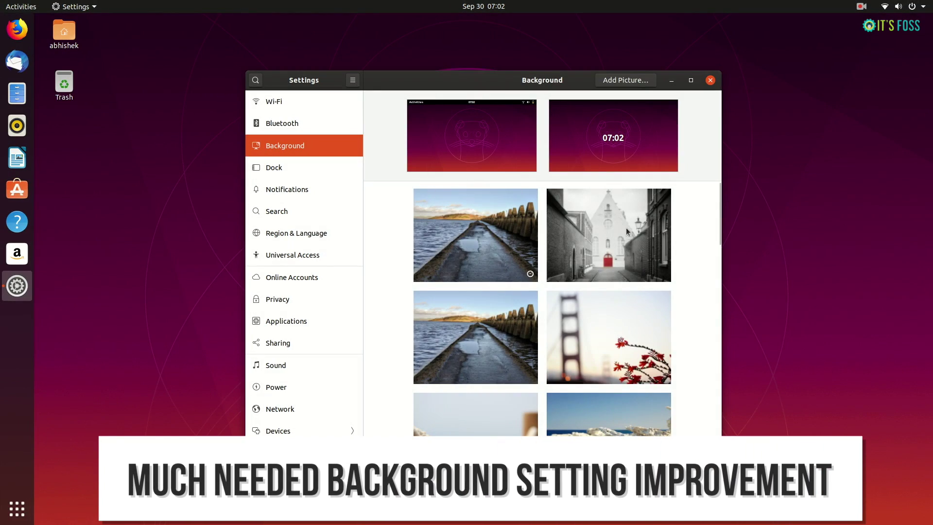
# - Scroll the wallpaper grid and set the Ubuntu logo image as the desktop background
pyautogui.scroll(-10, 519, 352)
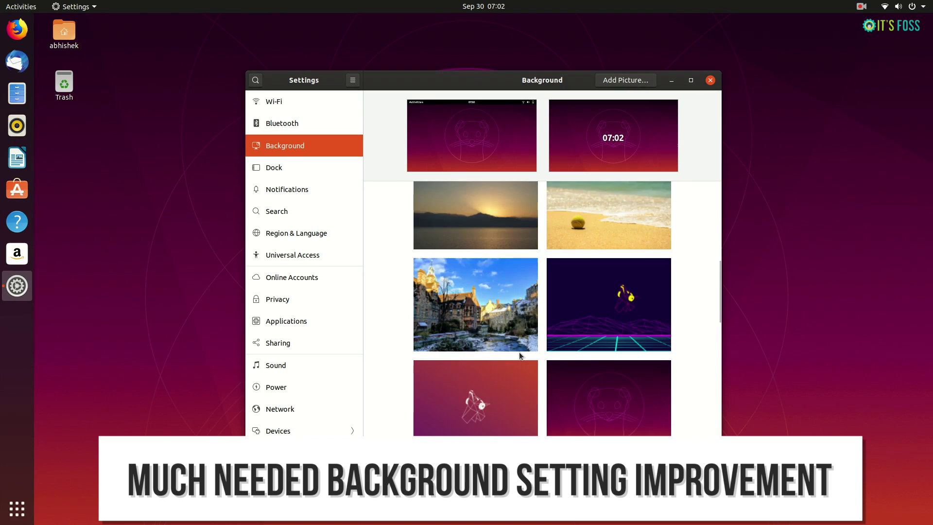
pyautogui.scroll(-10, 599, 331)
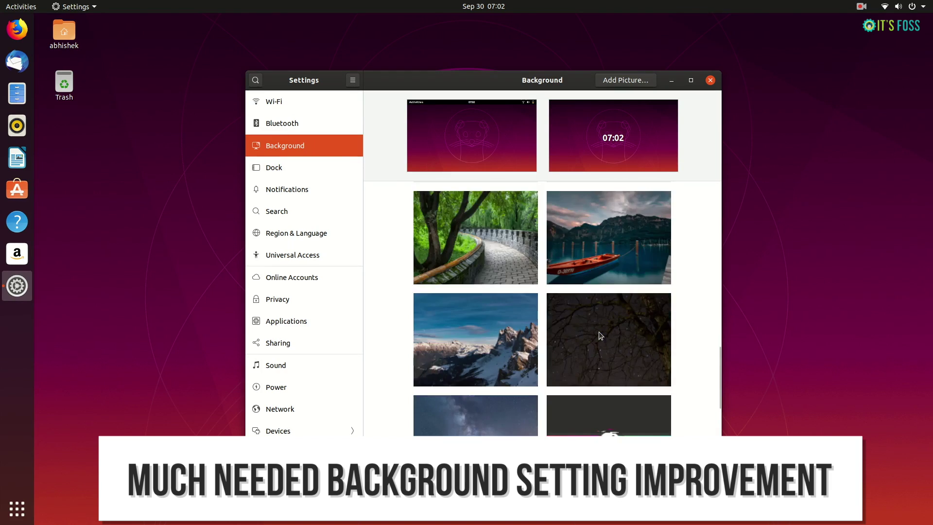
pyautogui.click(616, 312)
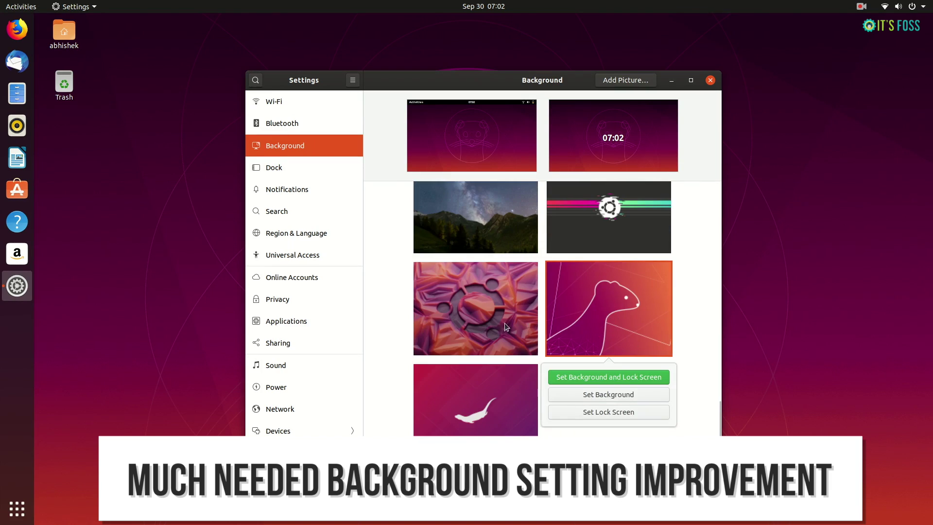
pyautogui.press('Escape')
pyautogui.click(489, 324)
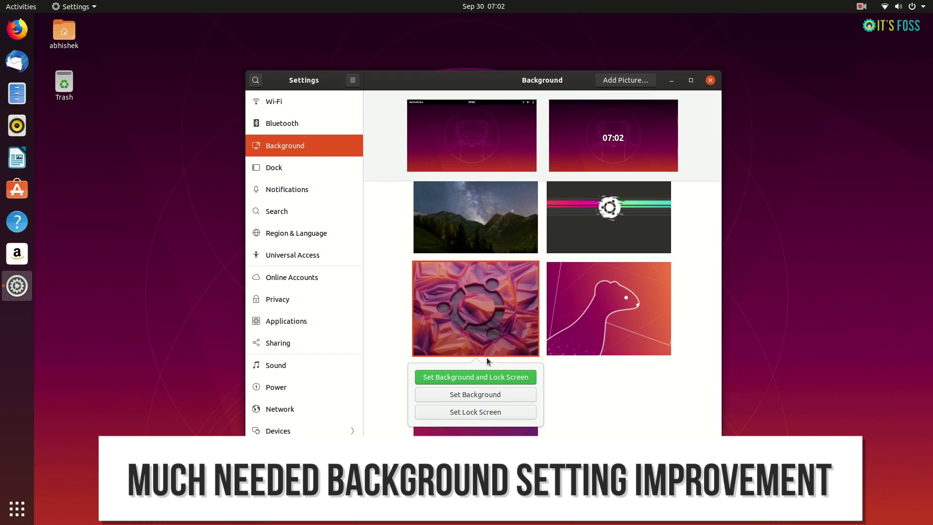
pyautogui.click(482, 395)
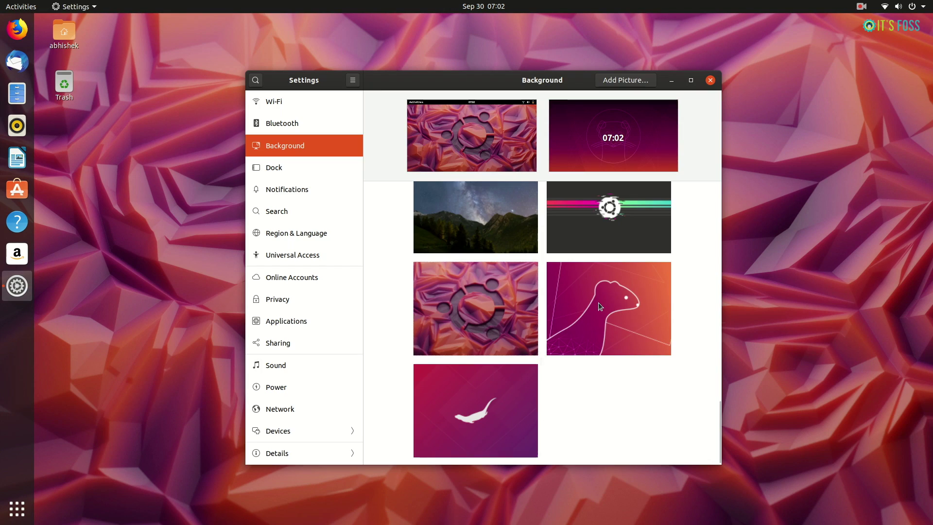
# - Apply the Fossa mascot wallpaper to both the desktop and the lock screen
pyautogui.click(600, 304)
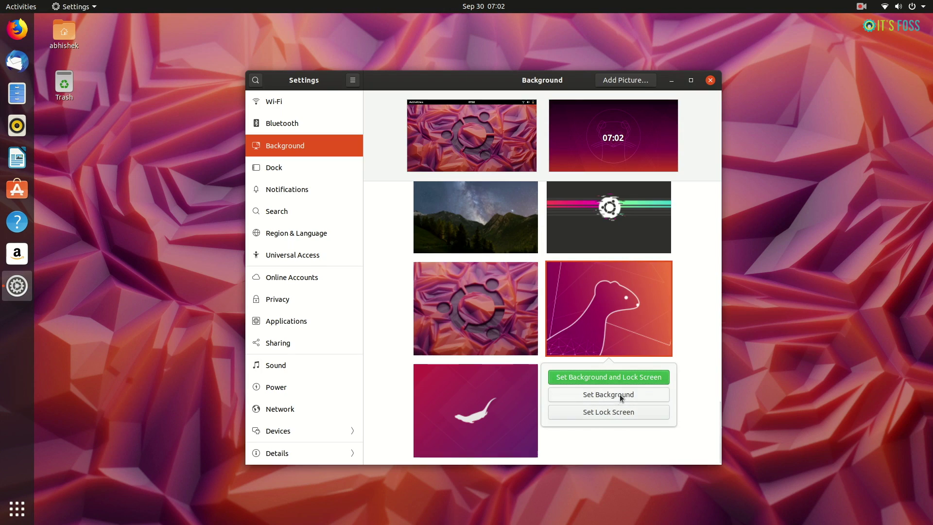
pyautogui.click(622, 379)
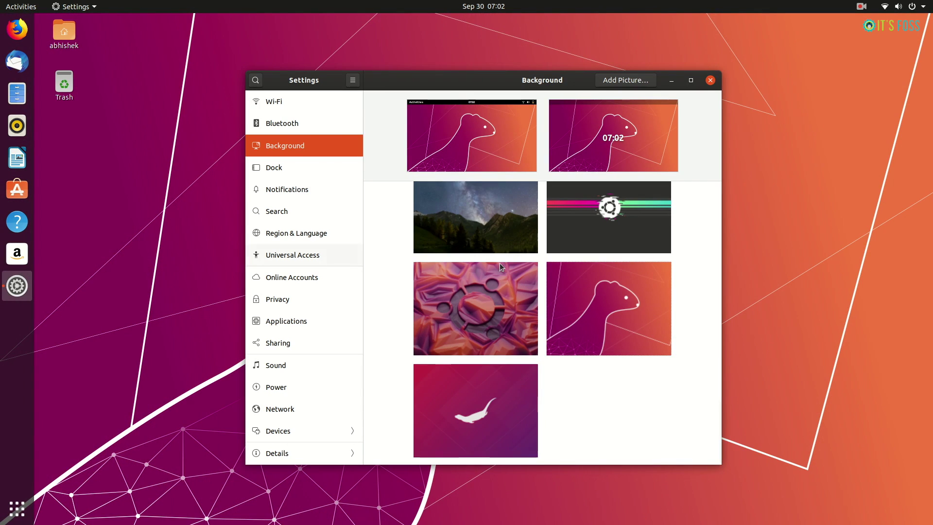
pyautogui.scroll(10, 515, 268)
pyautogui.scroll(10, 527, 270)
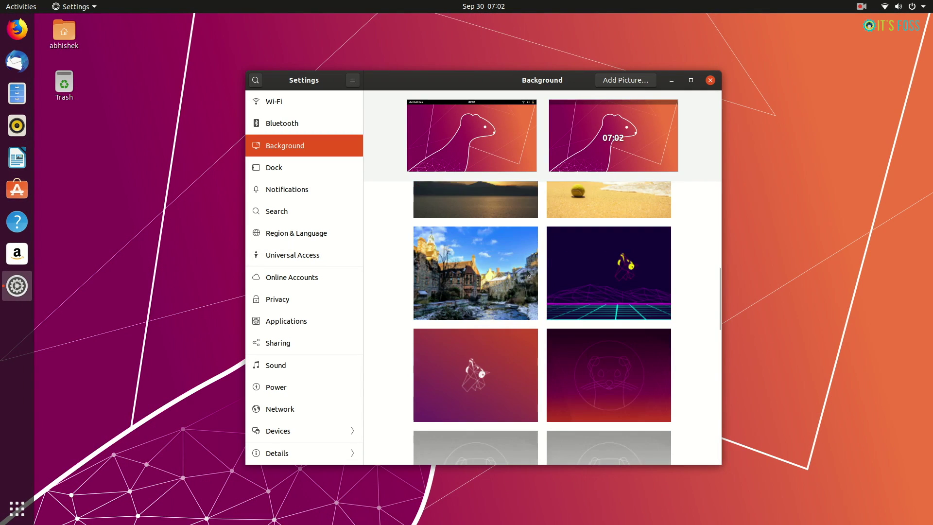
# - Add the lake and black panther images from Downloads to the wallpaper list
pyautogui.click(624, 81)
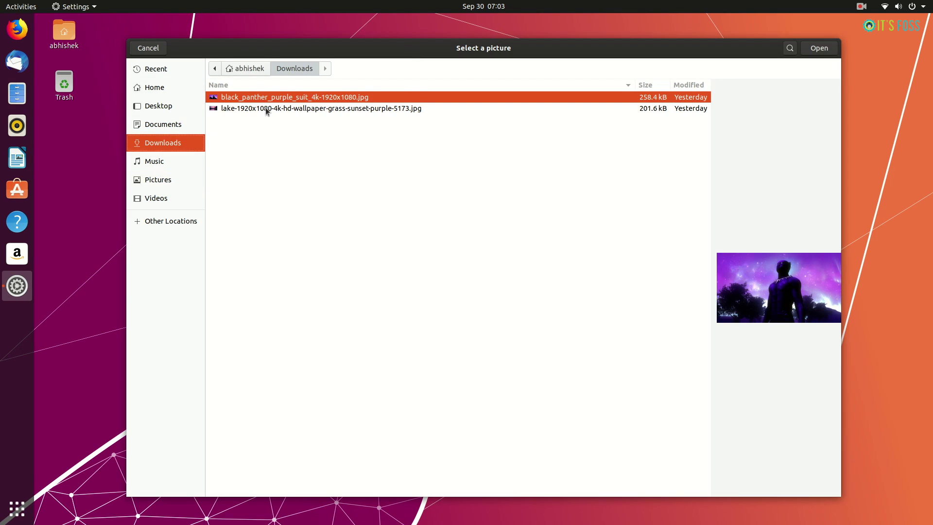
pyautogui.click(266, 109)
pyautogui.doubleClick(265, 108)
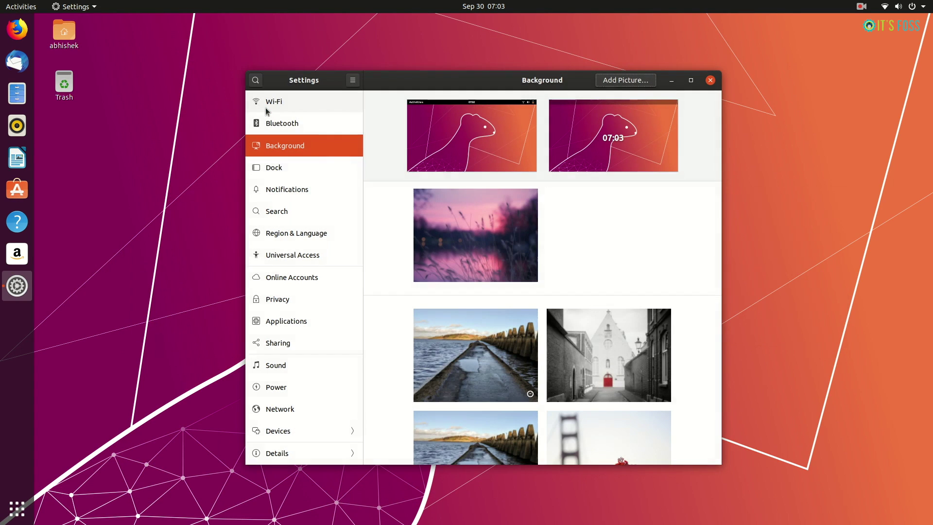
pyautogui.click(625, 80)
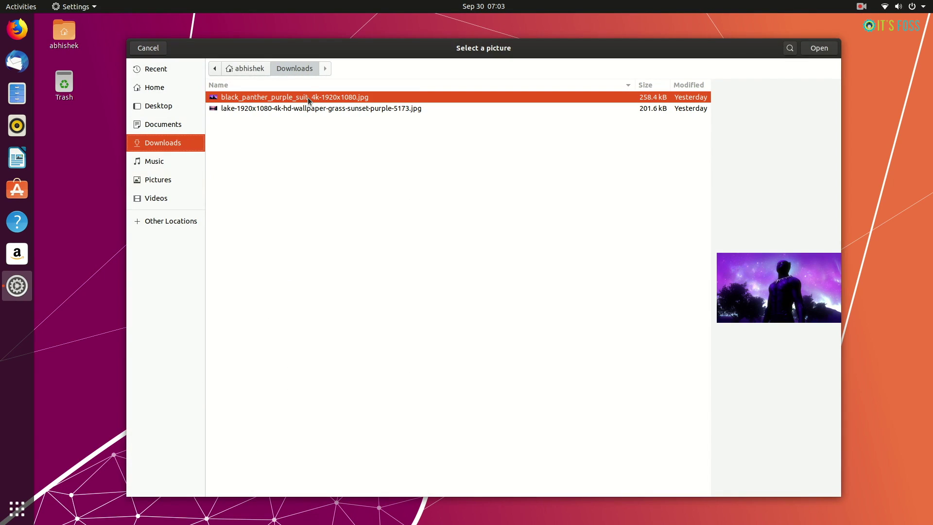
pyautogui.doubleClick(308, 98)
# - Set the black panther image as the desktop background, preview it, then minimise Settings
pyautogui.click(629, 231)
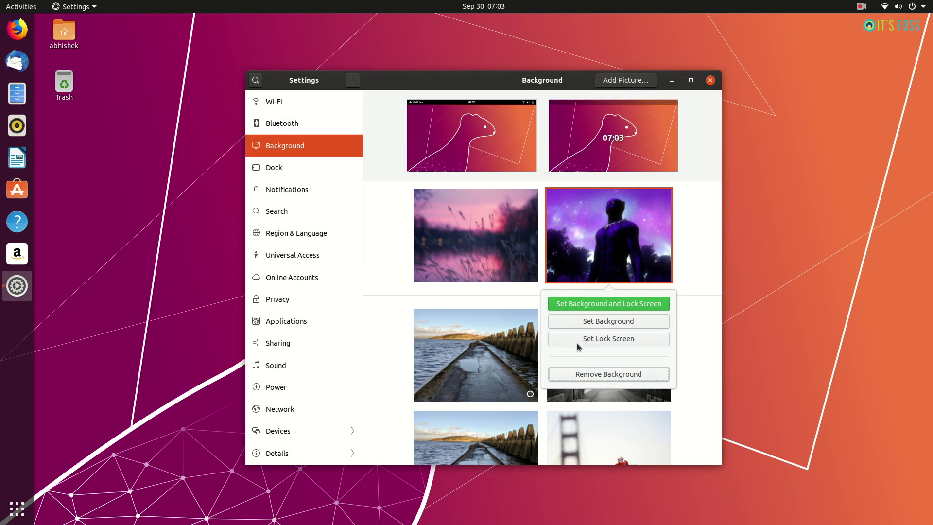
pyautogui.click(607, 324)
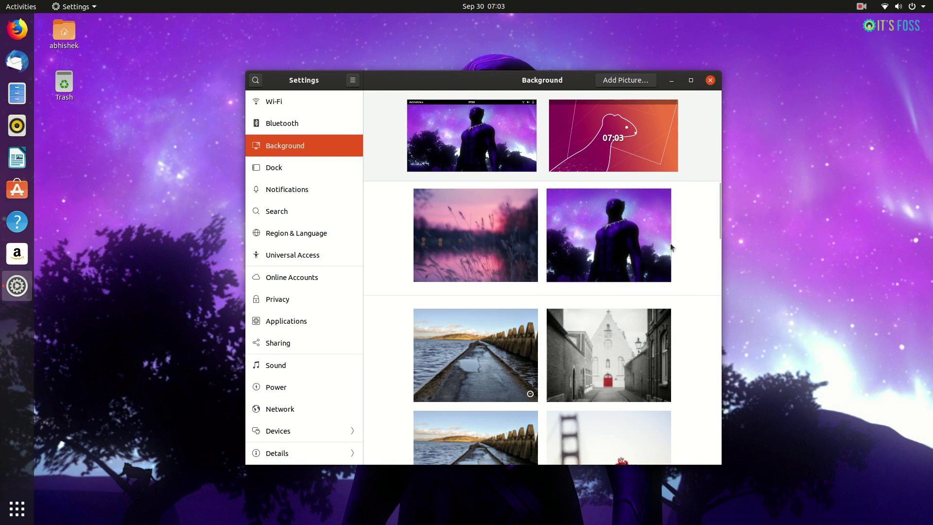
pyautogui.press('super+h')
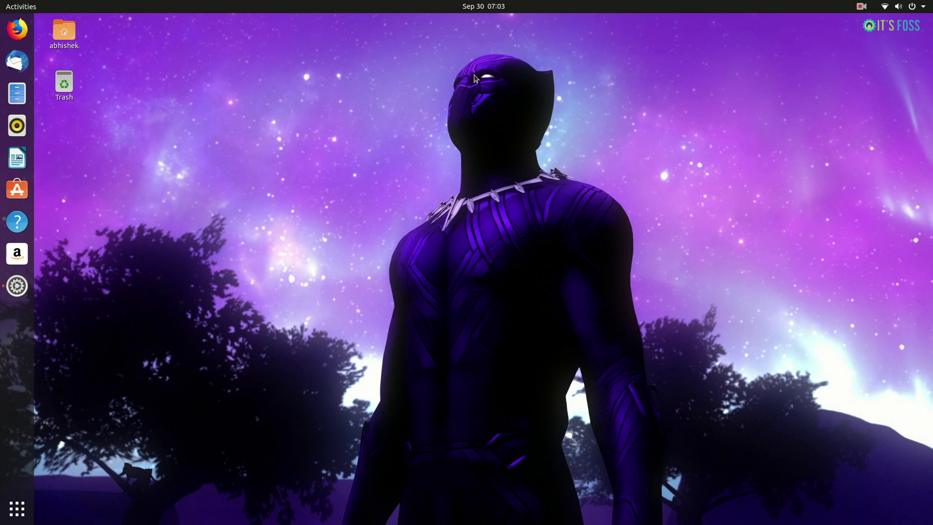
pyautogui.hotkey('alt', 'Tab')
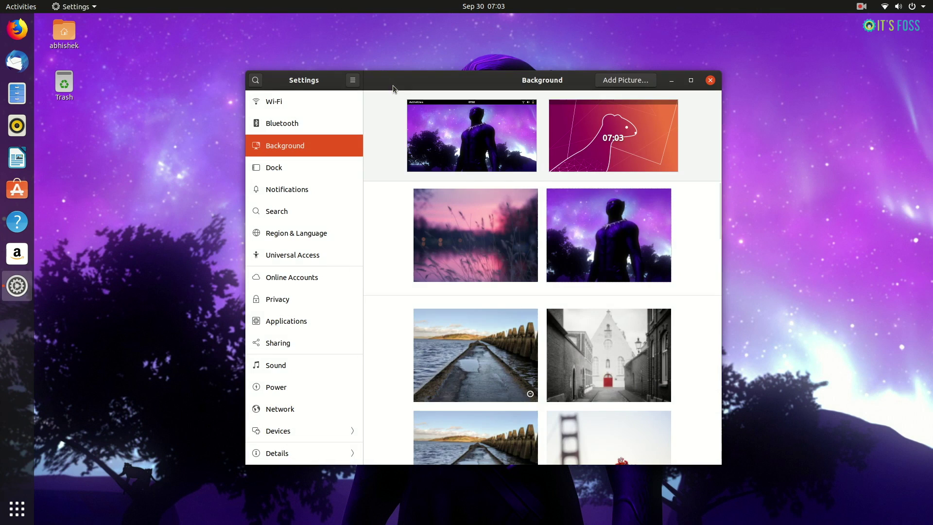
pyautogui.click(483, 257)
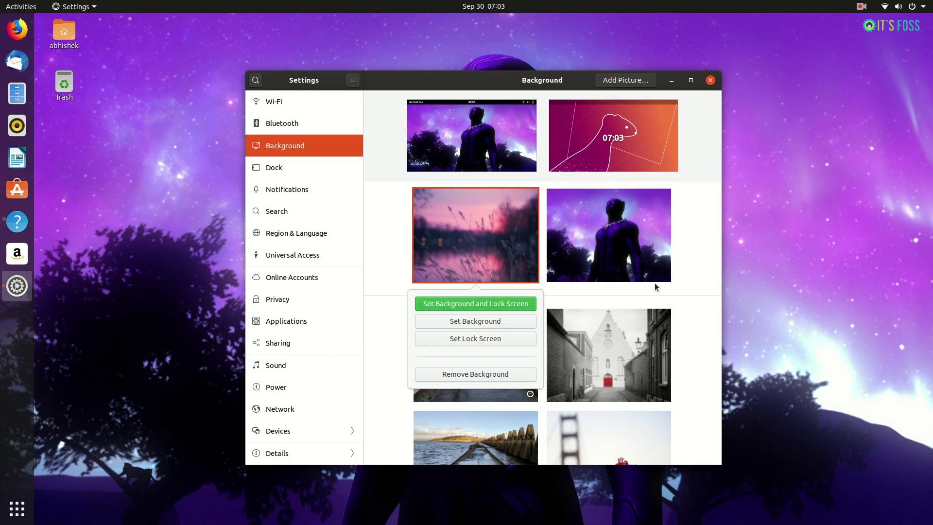
pyautogui.click(684, 272)
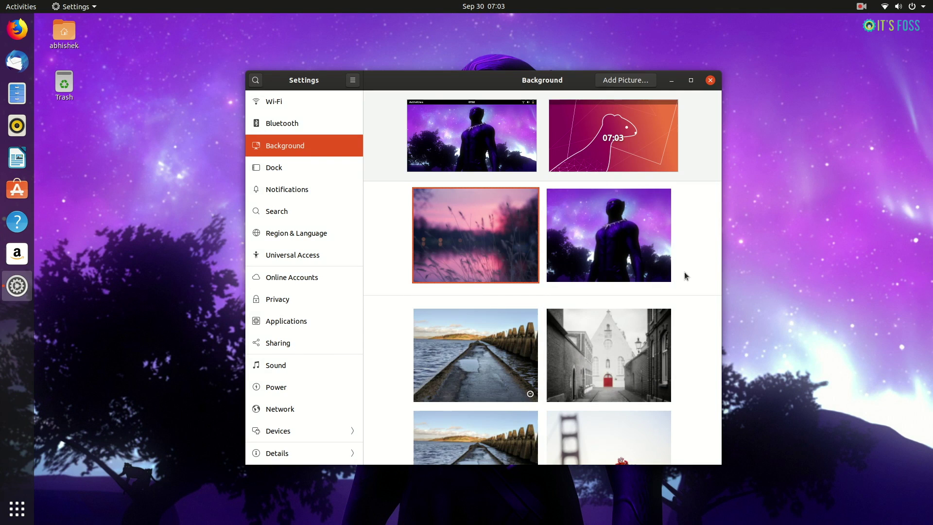
pyautogui.click(671, 81)
# - Delete both wallpaper images from the Downloads folder and close the file manager
pyautogui.press('super+e')
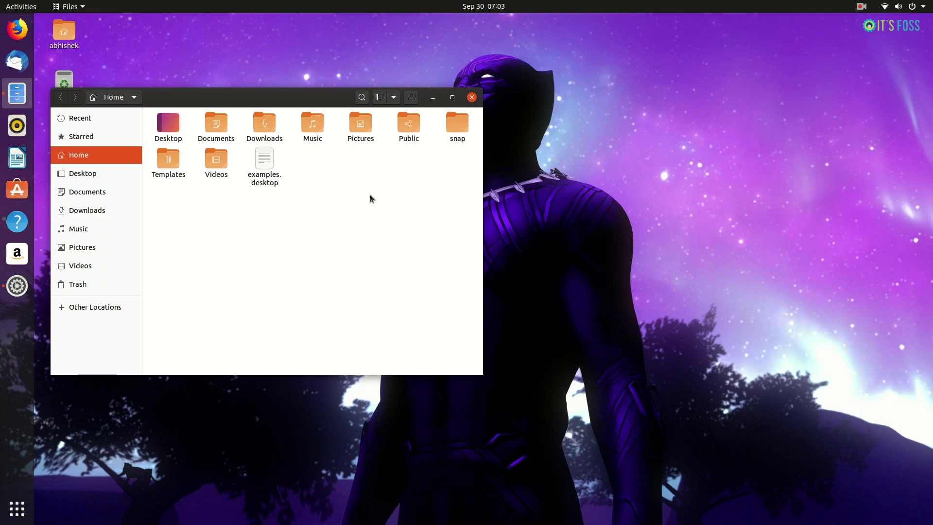
pyautogui.click(99, 210)
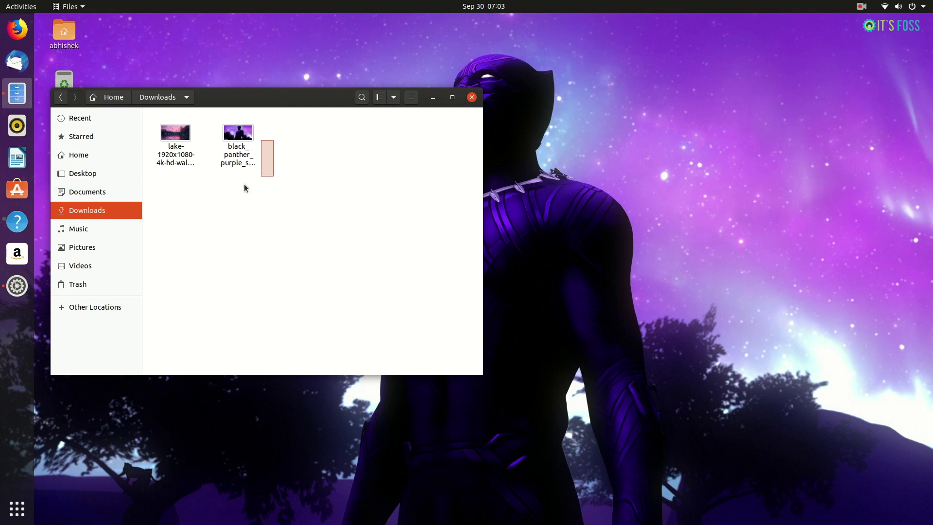
pyautogui.moveTo(244, 188); pyautogui.dragTo(152, 186)
pyautogui.press('Delete')
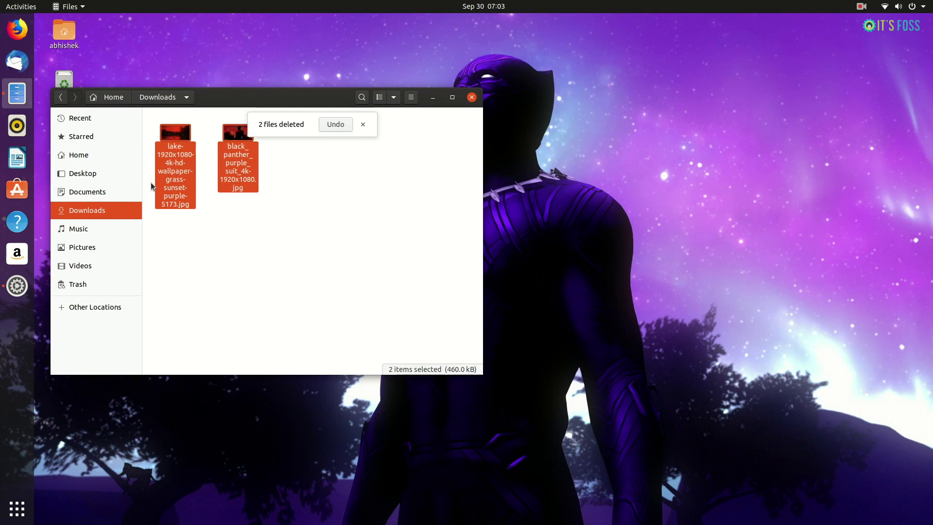
pyautogui.hotkey('ctrl', 'w')
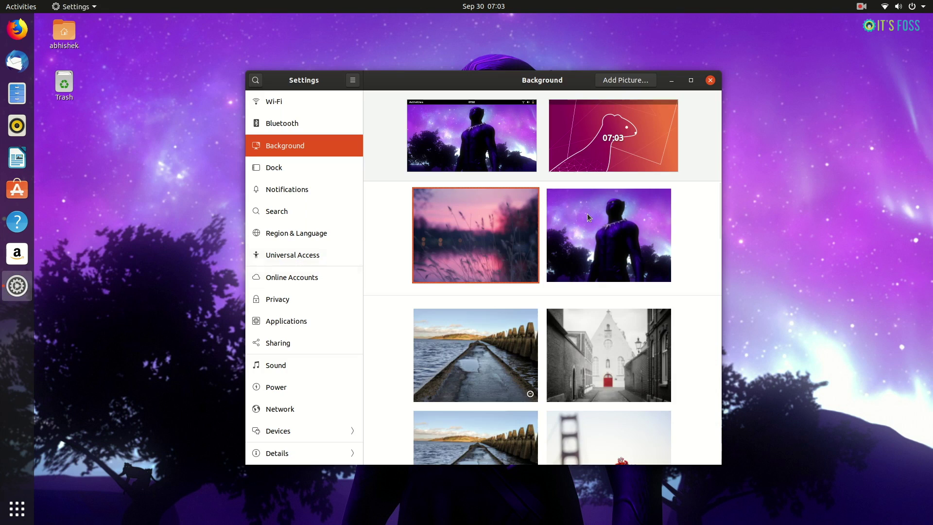
# - Remove the black panther wallpaper and set the pink otter image as the desktop background
pyautogui.click(620, 237)
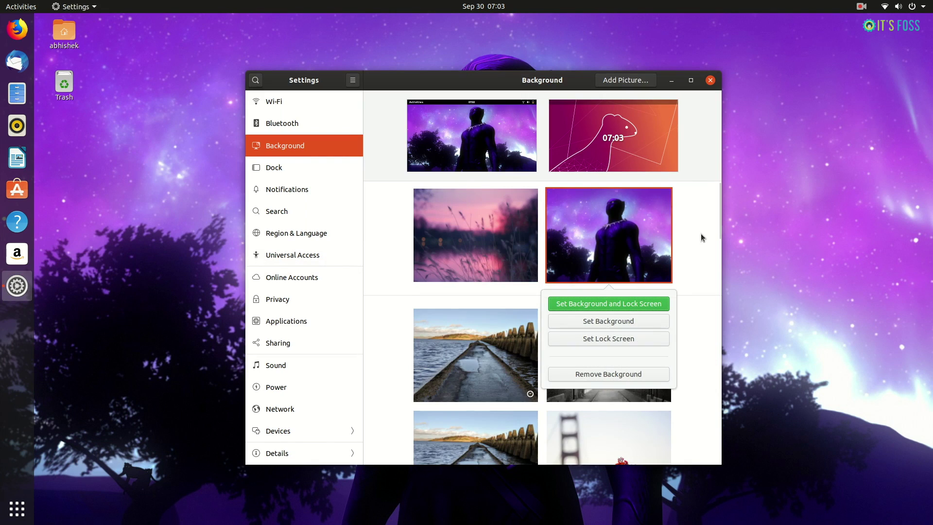
pyautogui.click(616, 375)
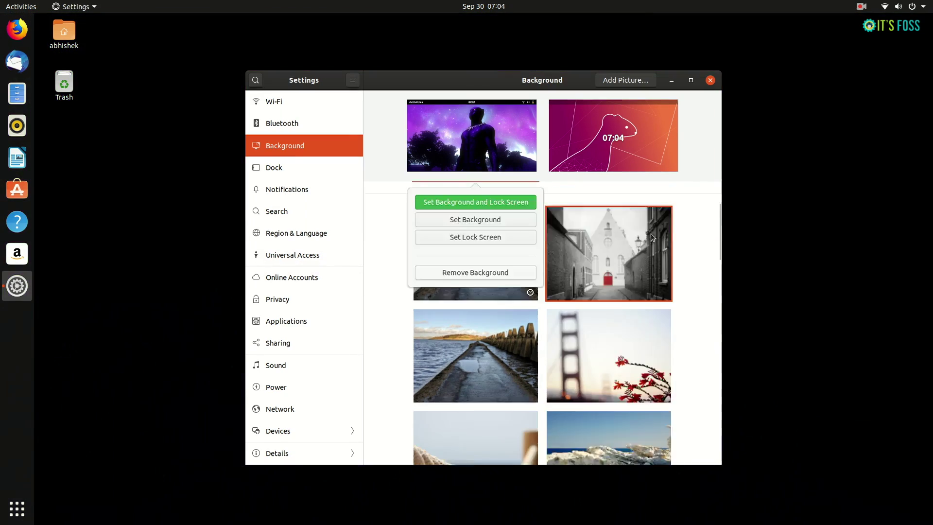
pyautogui.scroll(-8, 651, 272)
pyautogui.scroll(-10, 649, 330)
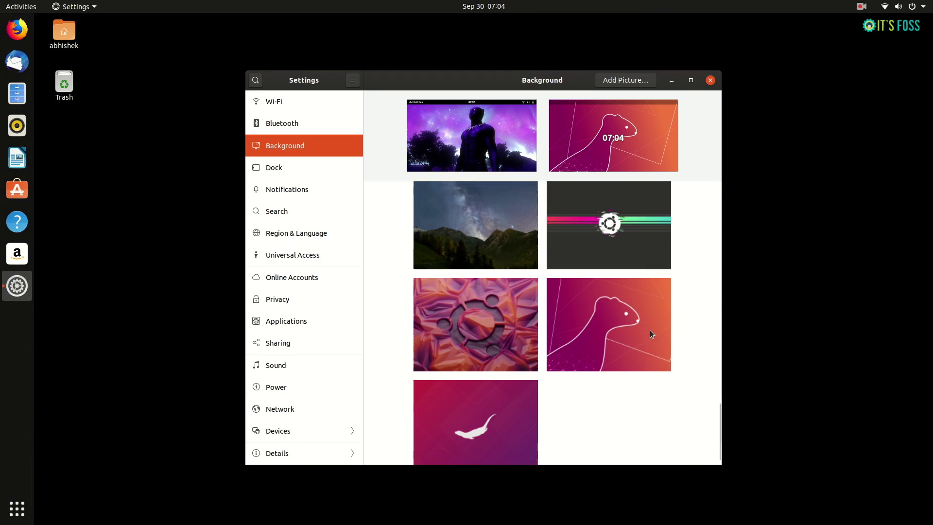
pyautogui.click(515, 421)
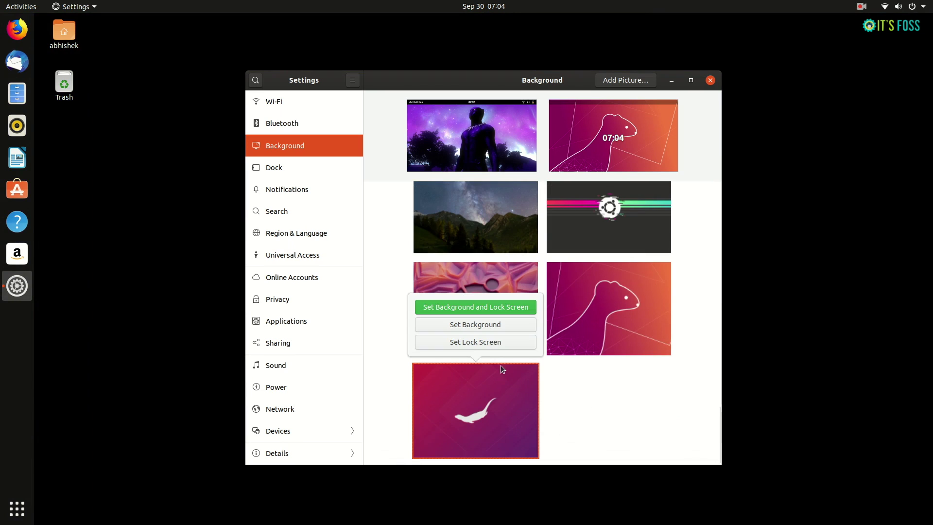
pyautogui.click(488, 324)
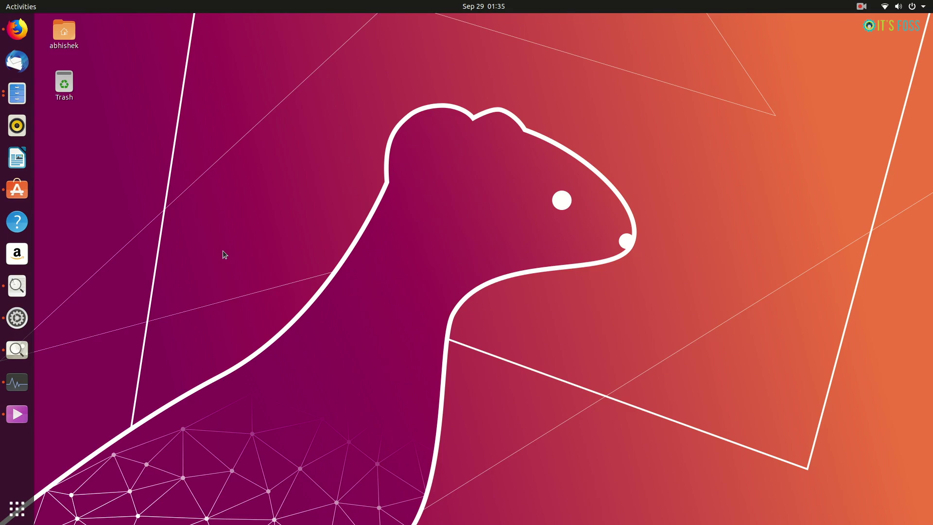
# - Launch Tweaks via a 'twe' search, choose Yaru-dark under Appearance > Applications, and minimize it
pyautogui.press('super')
pyautogui.write('twe')
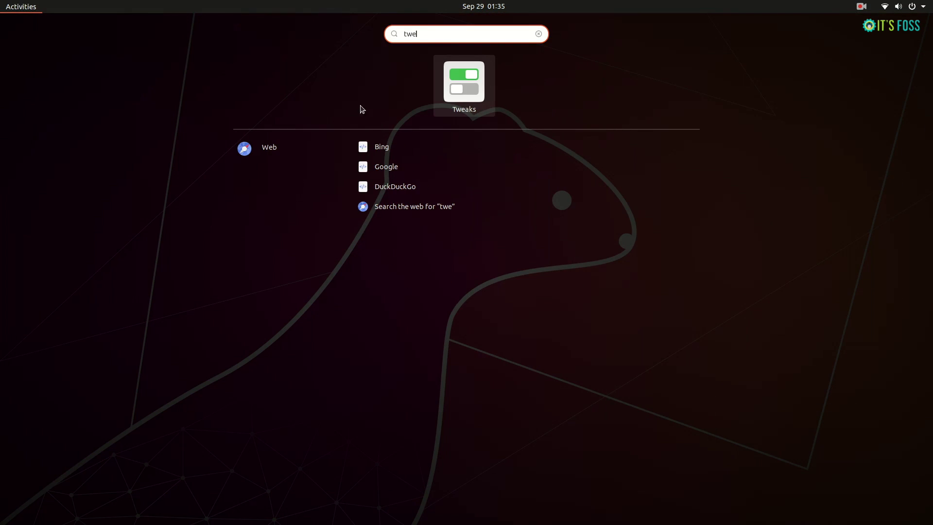
pyautogui.press('Return')
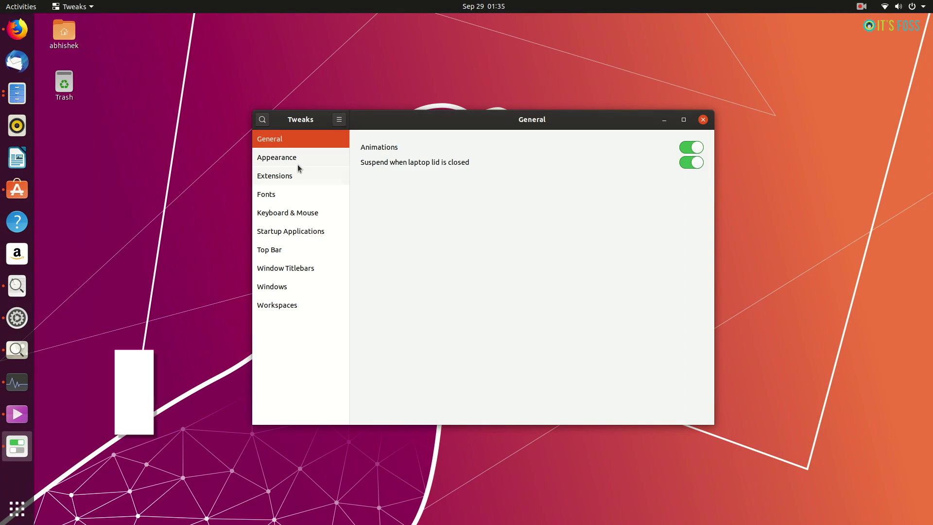
pyautogui.click(275, 159)
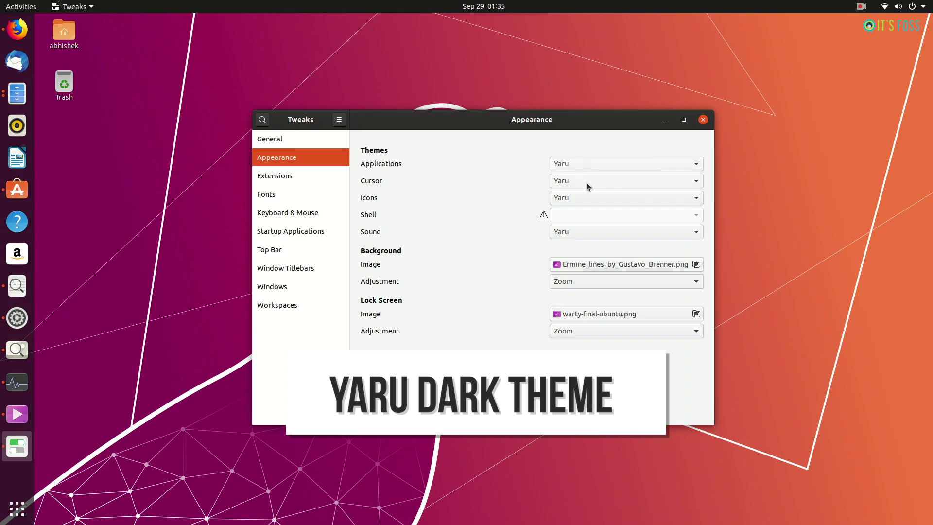
pyautogui.click(616, 162)
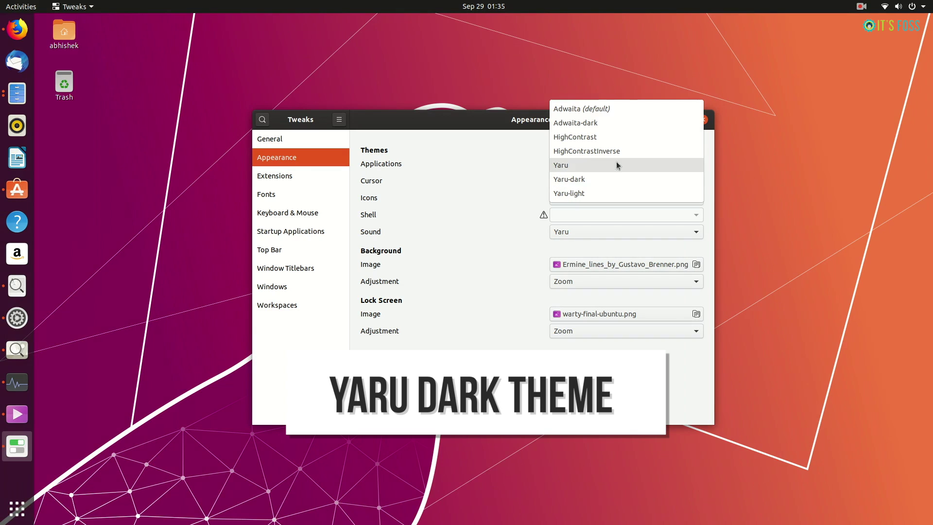
pyautogui.click(579, 181)
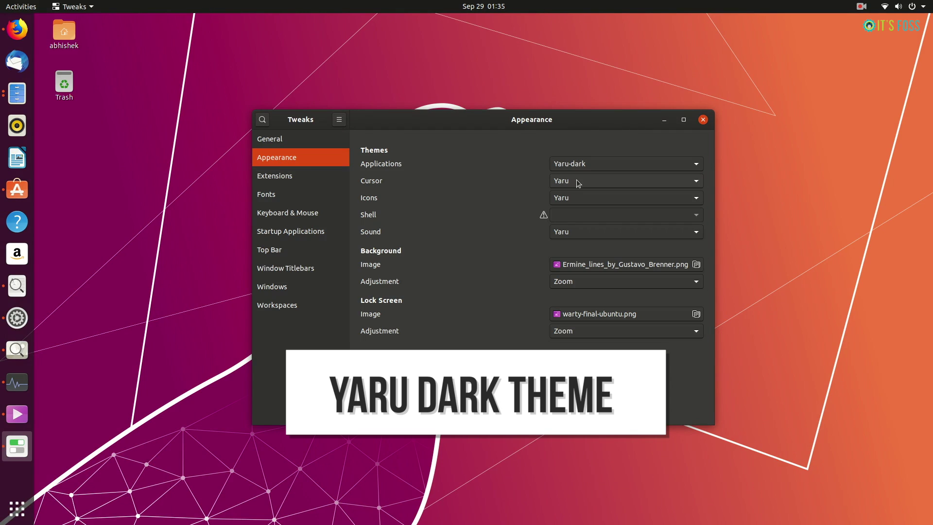
pyautogui.click(664, 120)
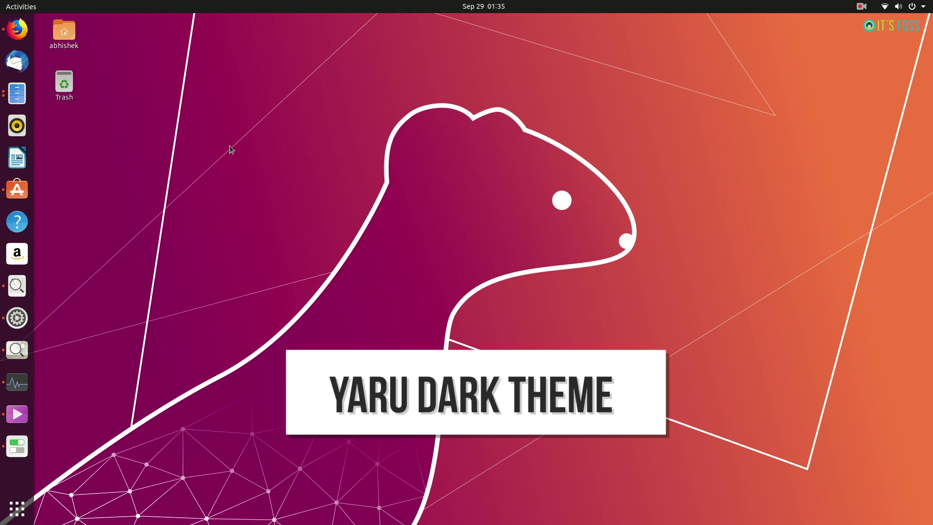
# - Cycle through Files, Ubuntu Software and System Monitor in the dark theme, moving System Monitor lower right
pyautogui.hotkey('alt', 'Tab')
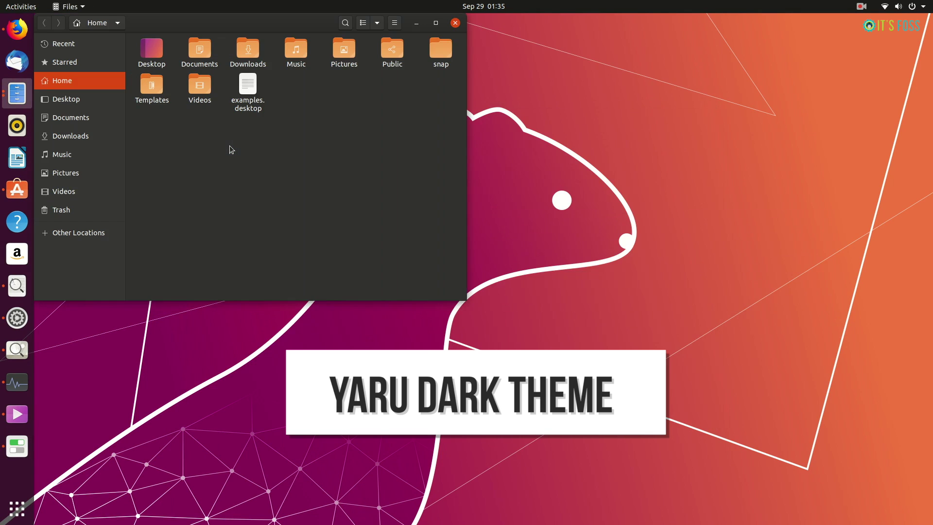
pyautogui.hotkey('alt', 'Tab')
pyautogui.hotkey('alt', 'Tab')
pyautogui.hotkey('alt', 'Tab')
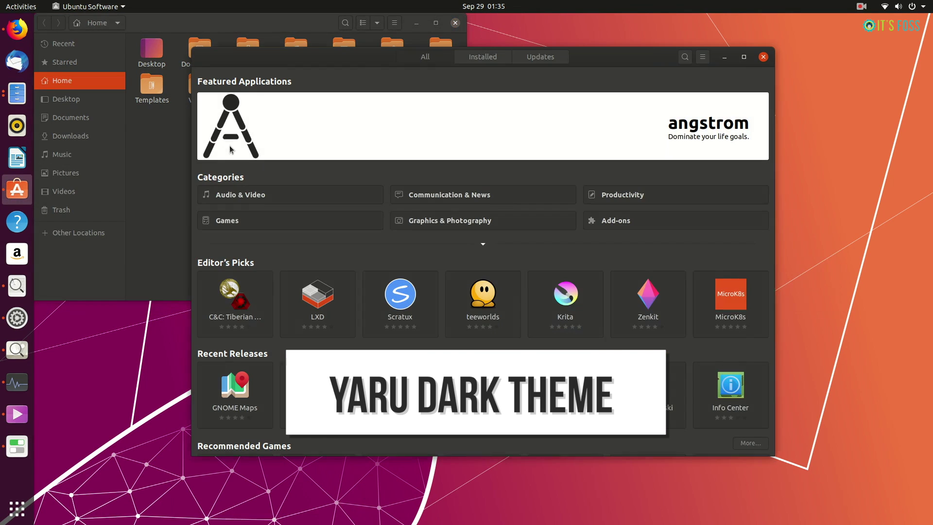
pyautogui.hotkey('alt', 'Tab')
pyautogui.hotkey('alt', 'Tab')
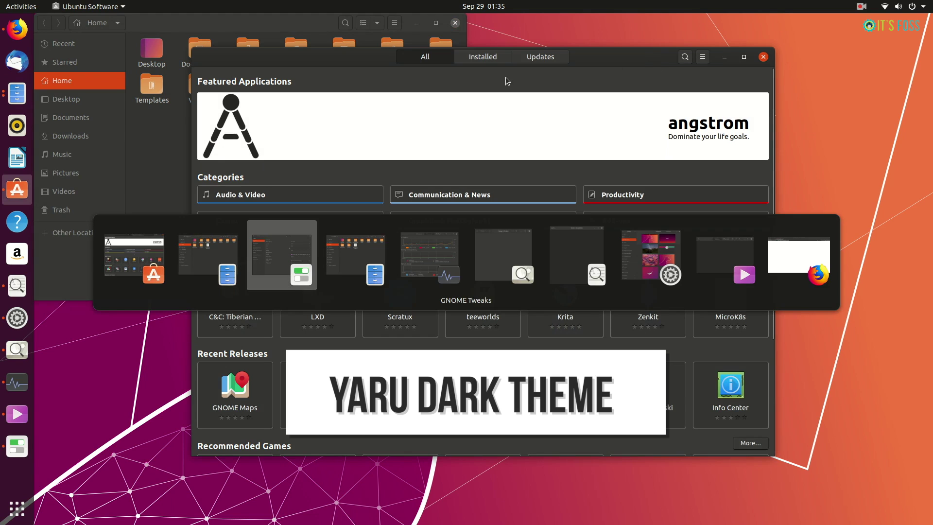
pyautogui.hotkey('alt', 'Tab')
pyautogui.hotkey('alt', 'Tab')
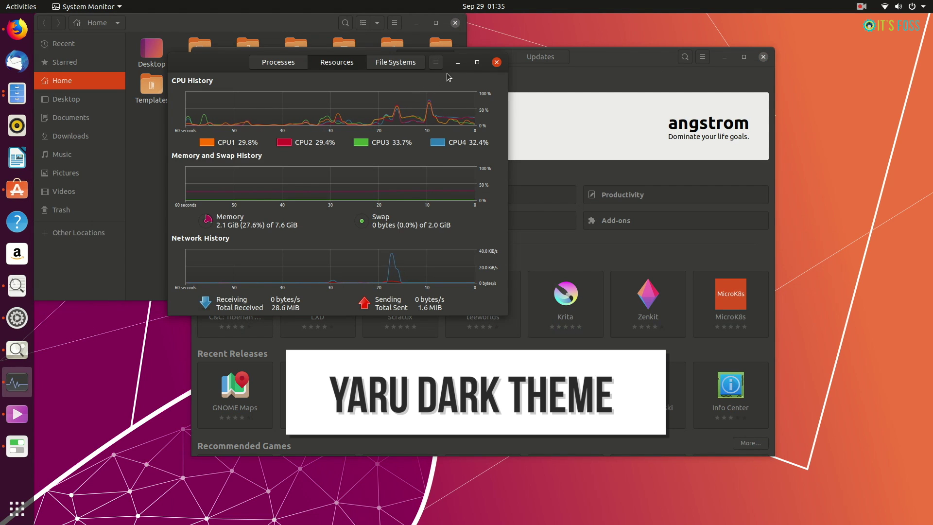
pyautogui.moveTo(464, 72); pyautogui.dragTo(834, 149)
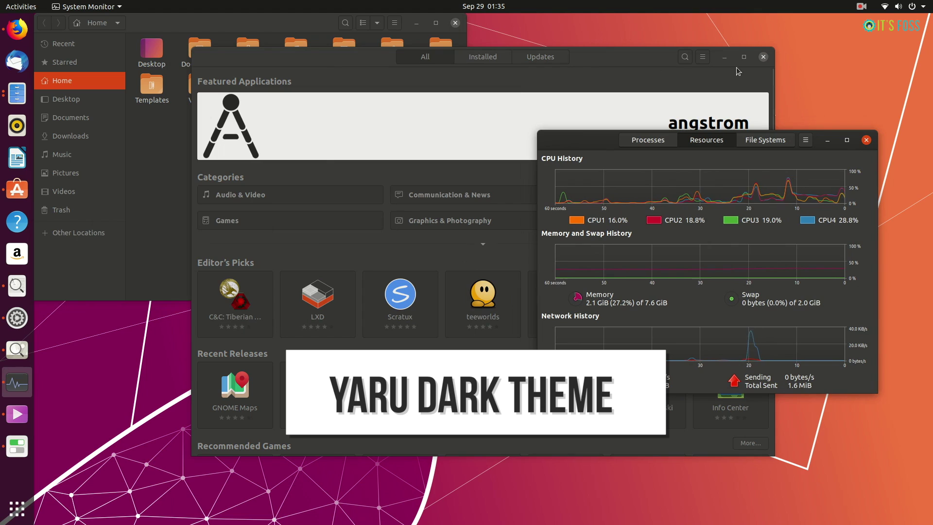
# - Show Image Viewer, Settings and Firefox in the dark theme, minimize them, and open the overview
pyautogui.hotkey('alt', 'Tab')
pyautogui.hotkey('alt', 'Tab')
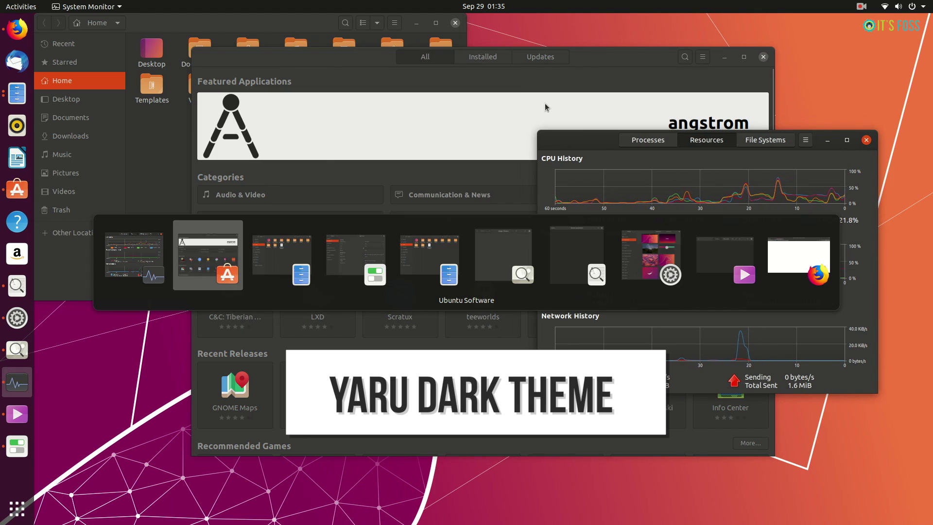
pyautogui.hotkey('alt', 'Tab')
pyautogui.hotkey('alt', 'Tab')
pyautogui.hotkey('alt', 'Tab')
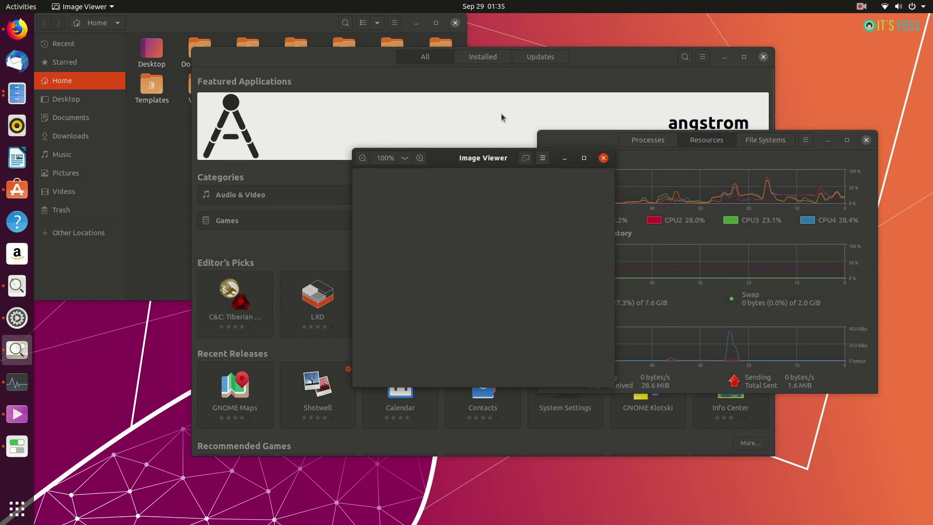
pyautogui.hotkey('alt', 'Tab')
pyautogui.hotkey('alt', 'Tab')
pyautogui.hotkey('alt', 'Tab')
pyautogui.hotkey('alt', 'Tab')
pyautogui.hotkey('alt', 'Tab')
pyautogui.hotkey('alt', 'Tab')
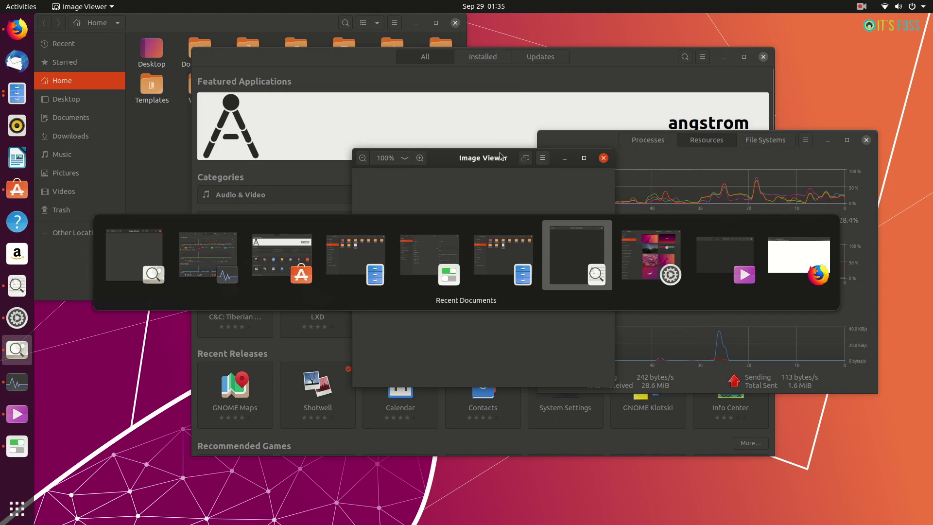
pyautogui.hotkey('alt', 'Tab')
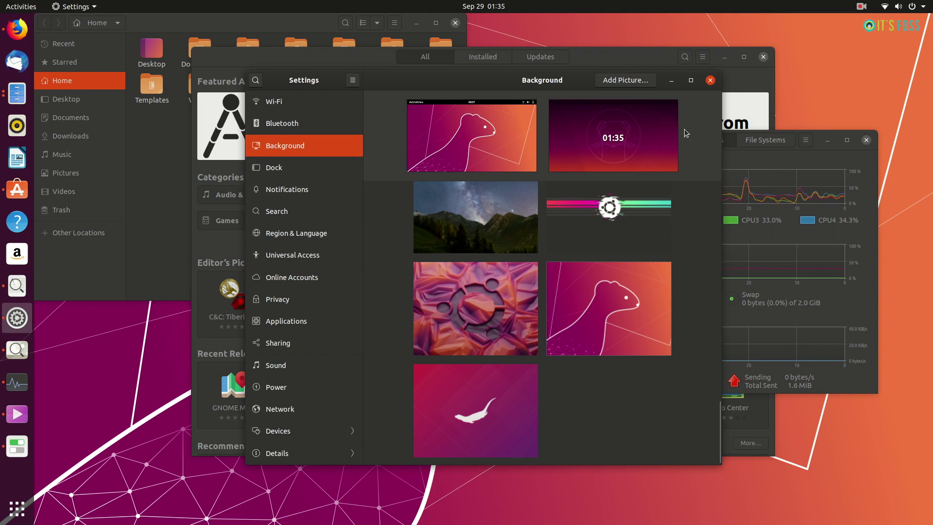
pyautogui.press('super+h')
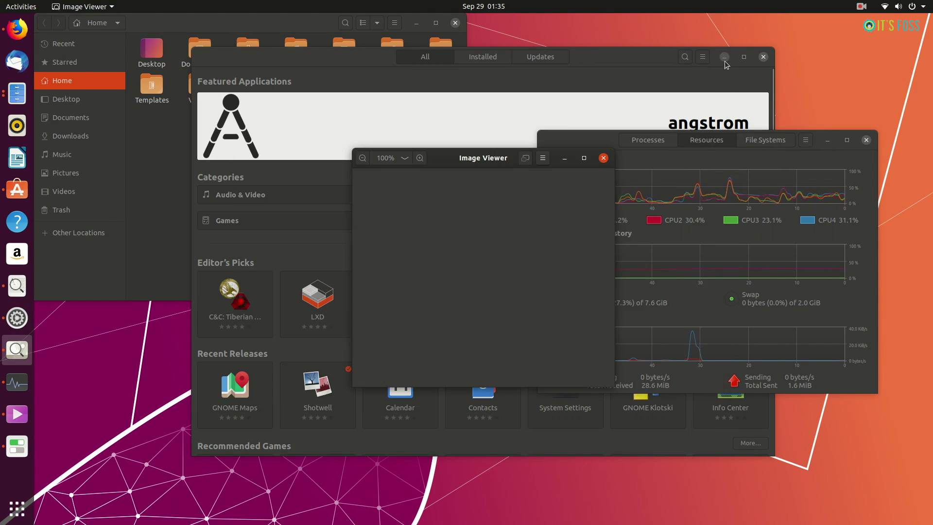
pyautogui.press('super+h')
pyautogui.press('super+h')
pyautogui.hotkey('alt', 'Tab')
pyautogui.hotkey('alt', 'Tab')
pyautogui.hotkey('alt', 'Tab')
pyautogui.hotkey('alt', 'Tab')
pyautogui.hotkey('alt', 'Tab')
pyautogui.hotkey('alt', 'Tab')
pyautogui.hotkey('alt', 'Tab')
pyautogui.hotkey('alt', 'Tab')
pyautogui.hotkey('alt', 'Tab')
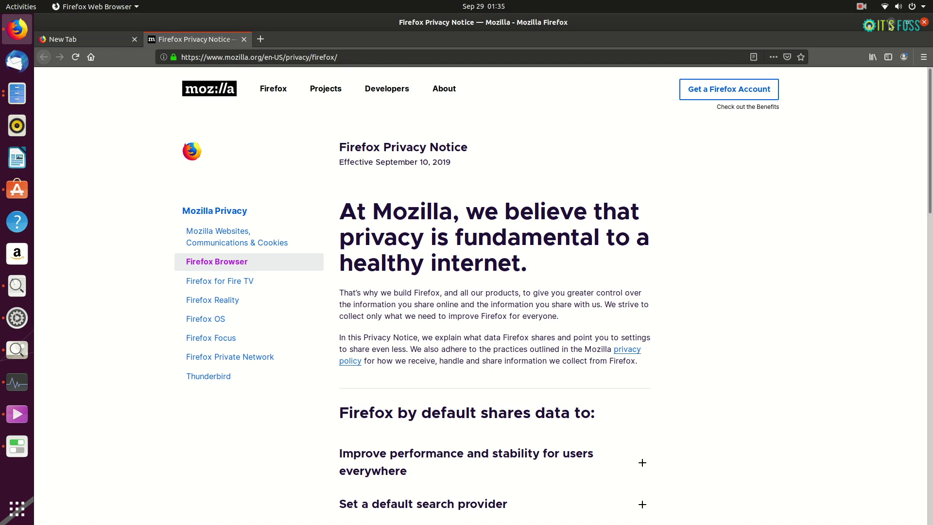
pyautogui.press('super+h')
pyautogui.press('super')
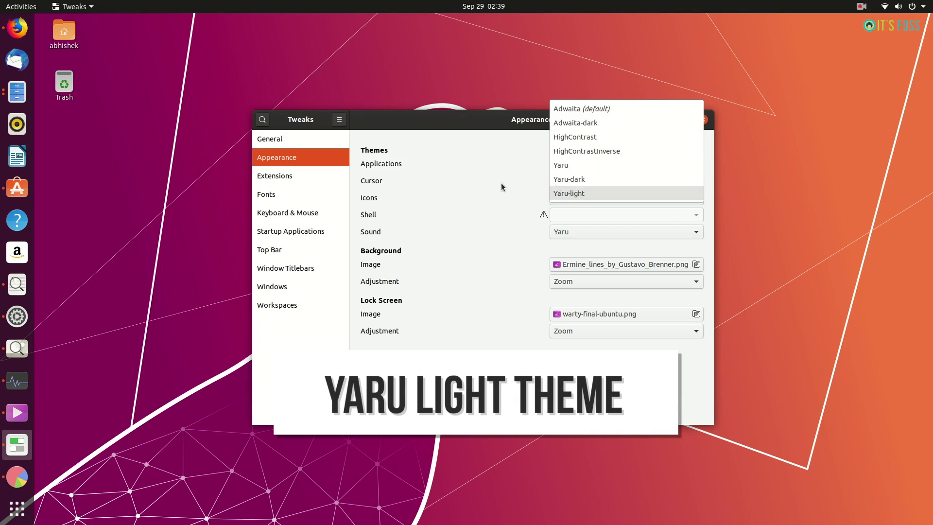
# - Bring up Files, Document Viewer, Settings and System Monitor in Yaru-light, then minimize Files
pyautogui.click(17, 91)
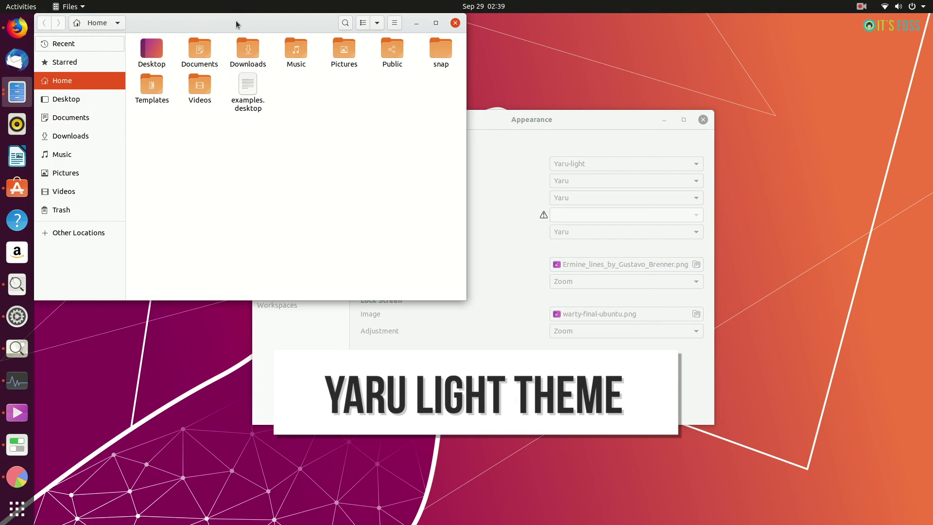
pyautogui.moveTo(237, 24); pyautogui.dragTo(409, 71)
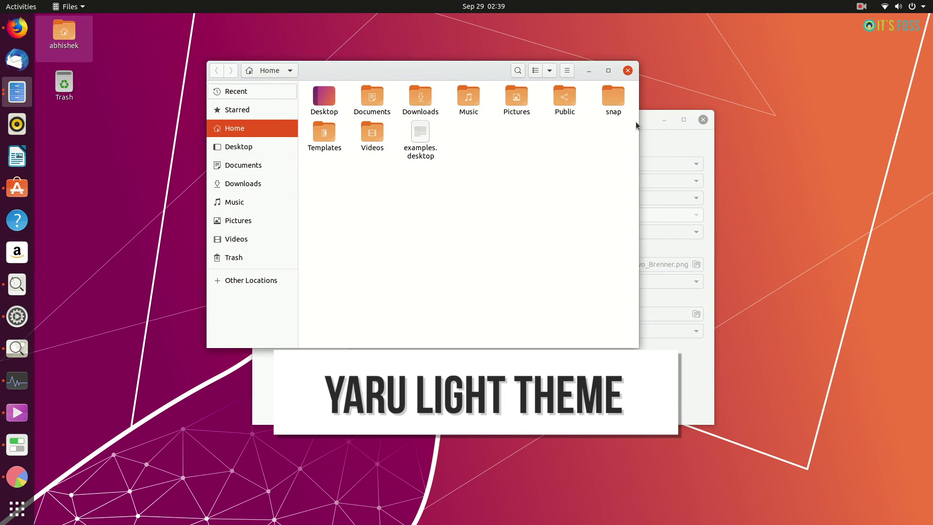
pyautogui.click(17, 285)
pyautogui.click(17, 315)
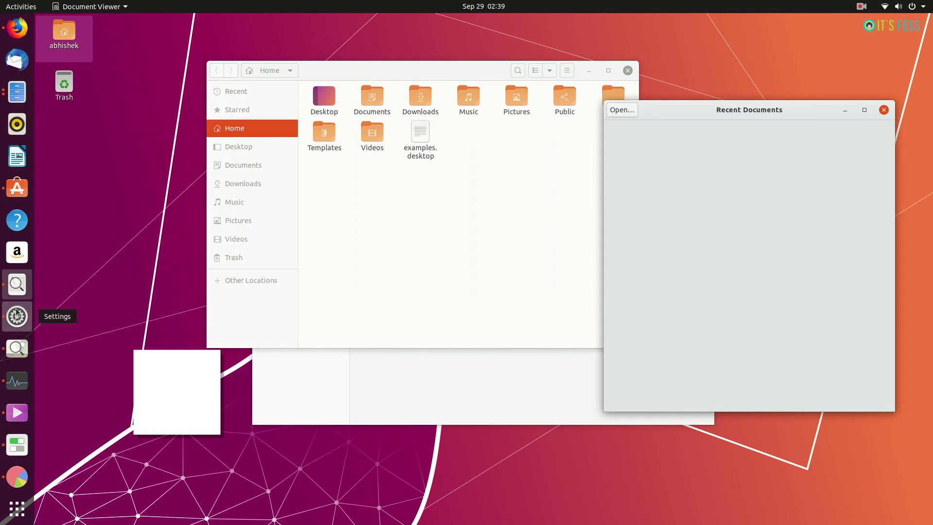
pyautogui.click(17, 381)
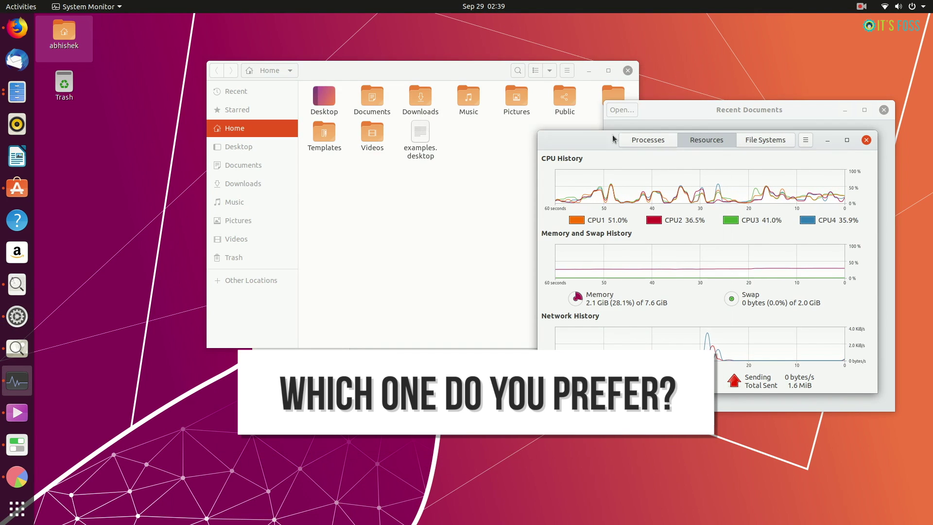
pyautogui.click(586, 71)
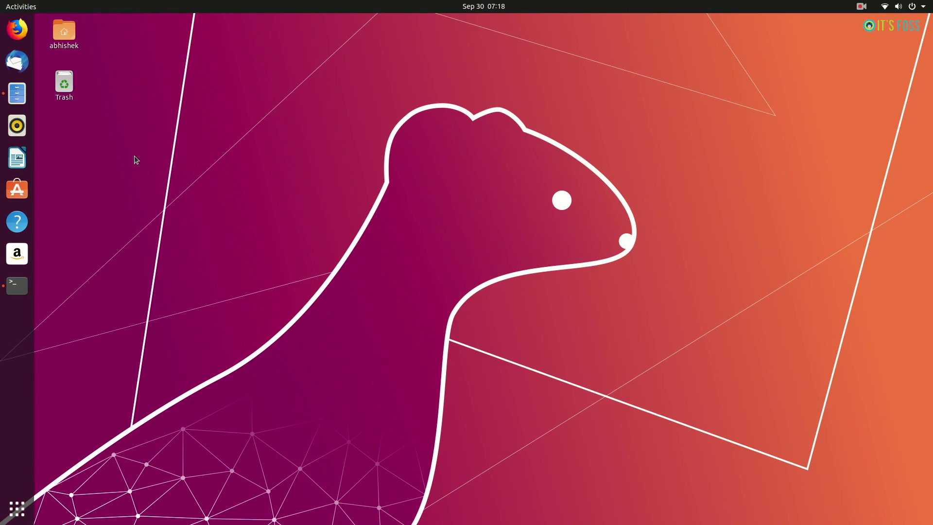
# - Launch Settings from an Activities search for 'sett' and switch Night Light on under Devices
pyautogui.press('super')
pyautogui.write('sett')
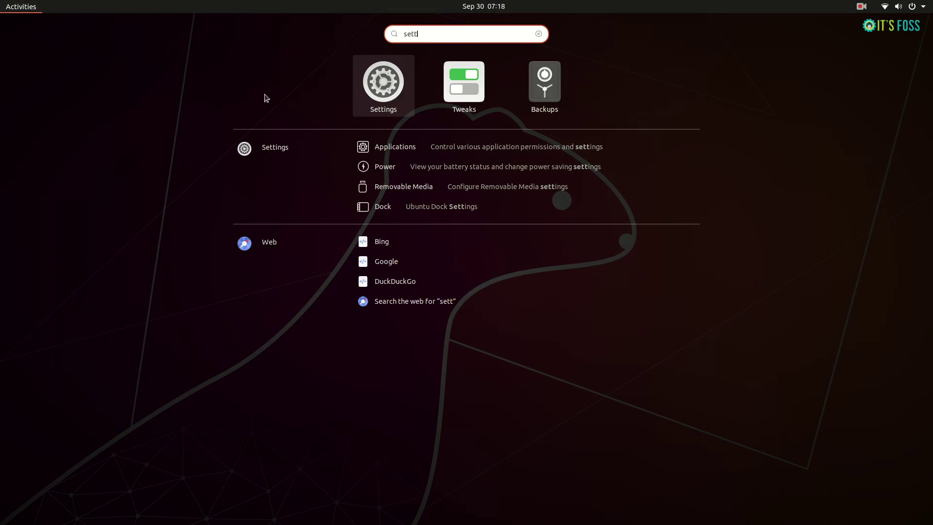
pyautogui.click(401, 100)
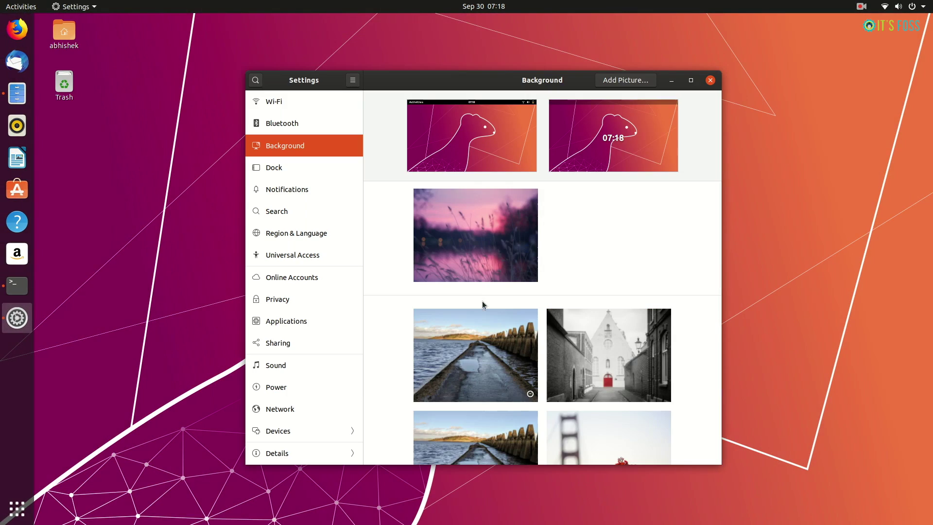
pyautogui.click(285, 429)
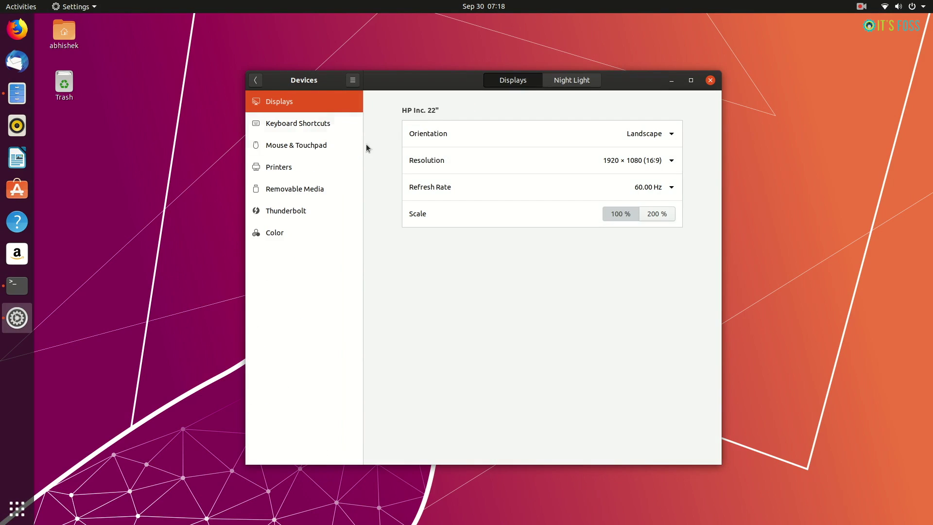
pyautogui.click(573, 83)
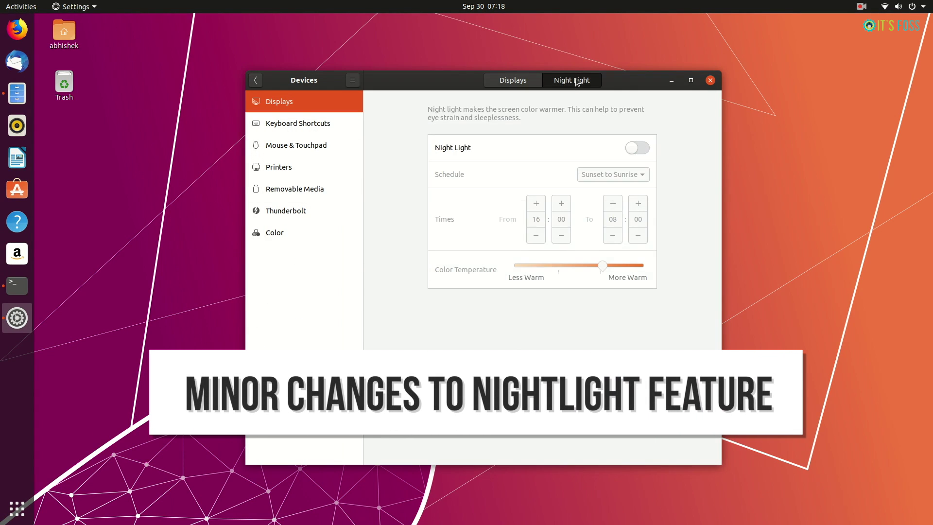
pyautogui.click(648, 152)
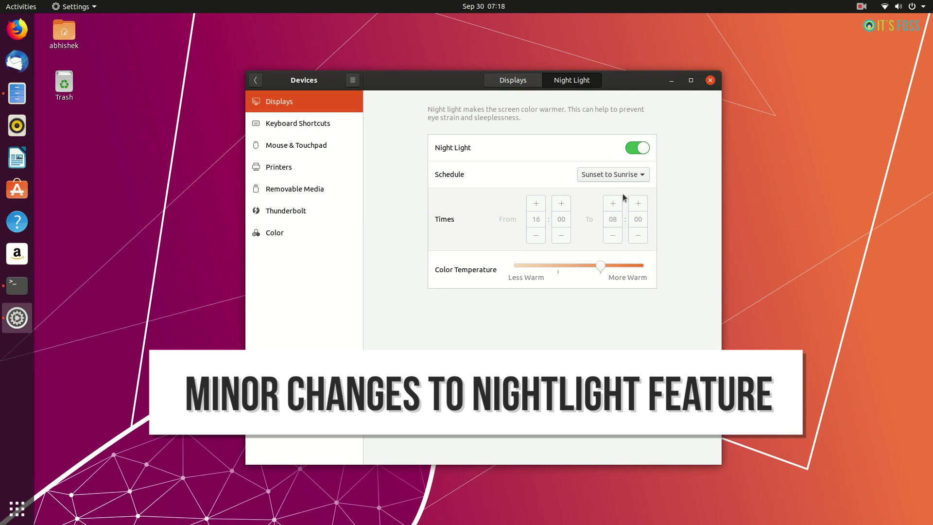
# - Try the Manual Night Light schedule, then revert to Sunset to Sunrise
pyautogui.click(611, 174)
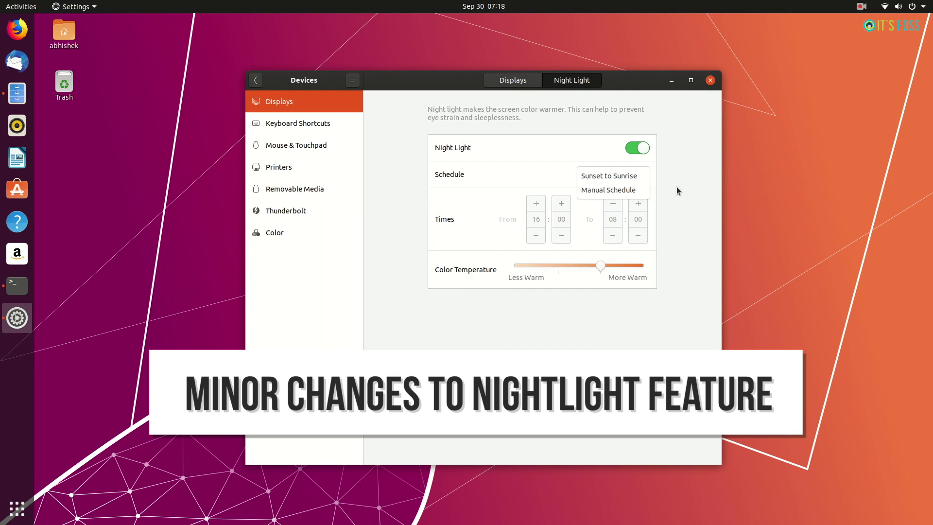
pyautogui.click(630, 190)
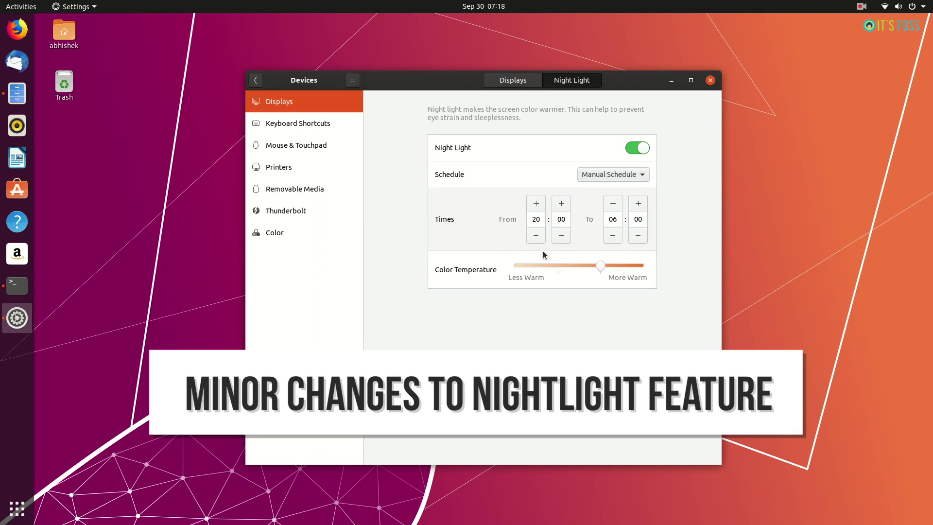
pyautogui.click(630, 176)
pyautogui.click(627, 160)
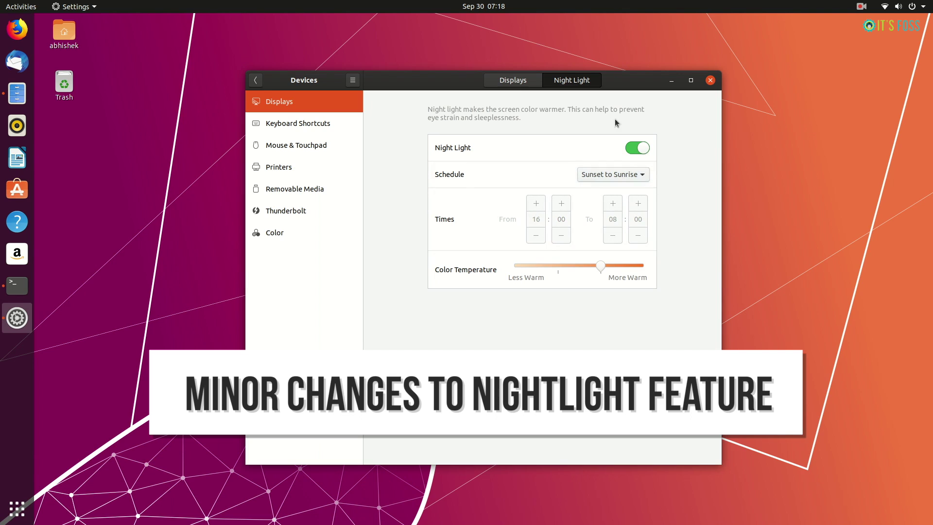
# - Glance at the system status menu, then return to the Settings list and open Privacy
pyautogui.click(913, 6)
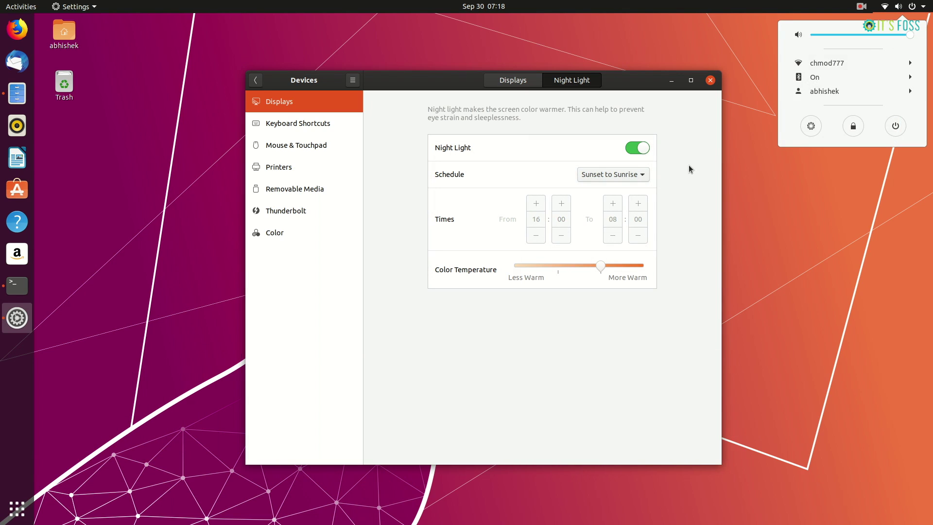
pyautogui.click(284, 105)
pyautogui.click(255, 83)
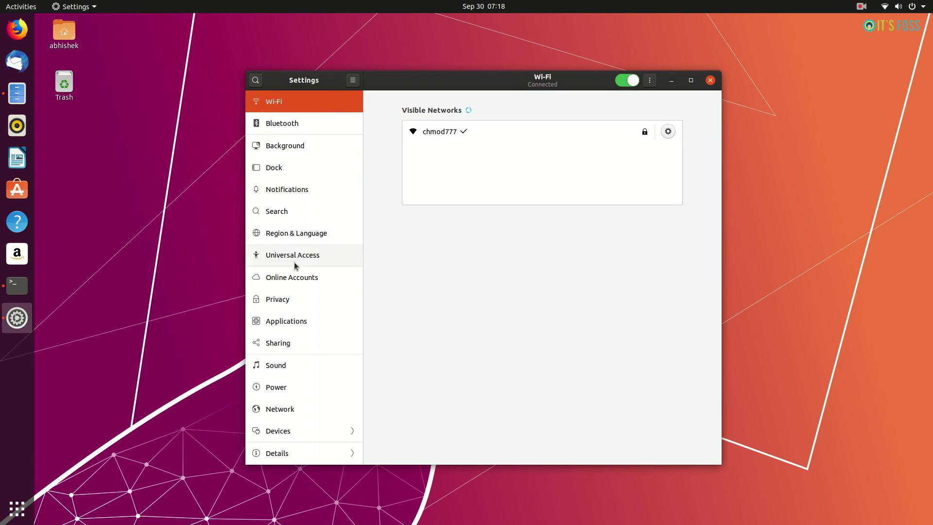
pyautogui.click(291, 298)
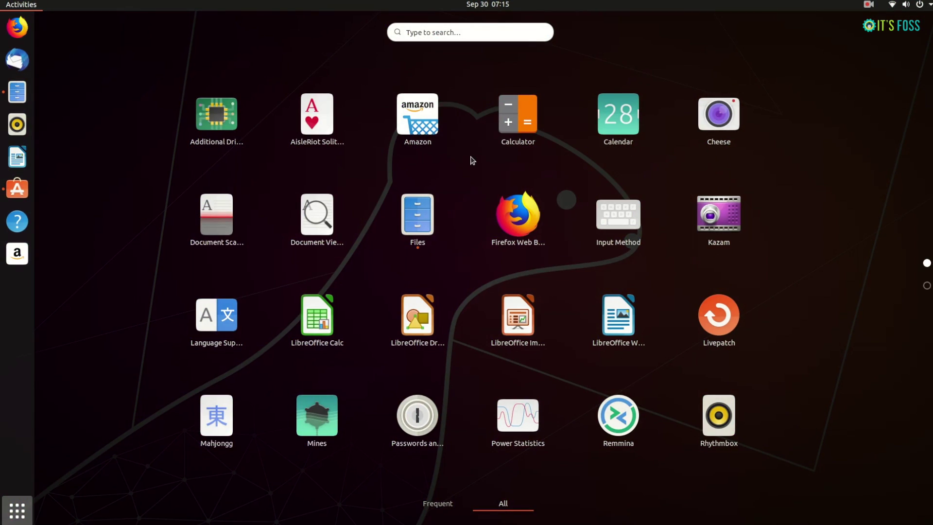
# - Browse the app grid and peek inside the existing Utilities folder
pyautogui.scroll(-1, 473, 161)
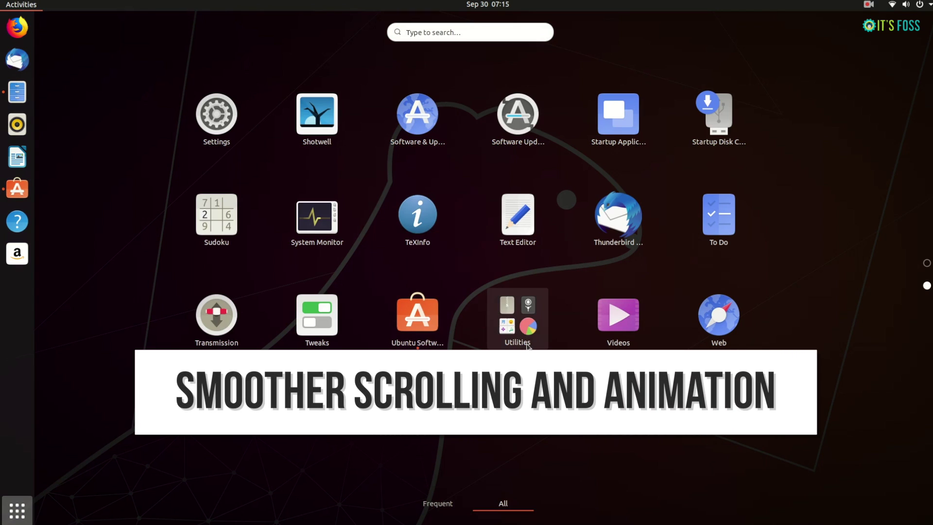
pyautogui.scroll(1, 527, 345)
pyautogui.scroll(-1, 527, 345)
pyautogui.scroll(1, 528, 345)
pyautogui.scroll(-1, 527, 345)
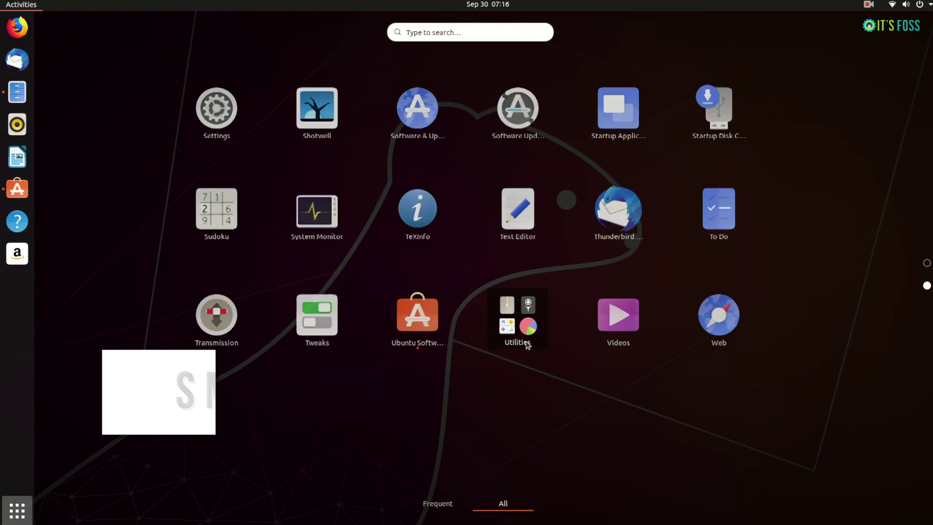
pyautogui.click(527, 345)
pyautogui.click(528, 345)
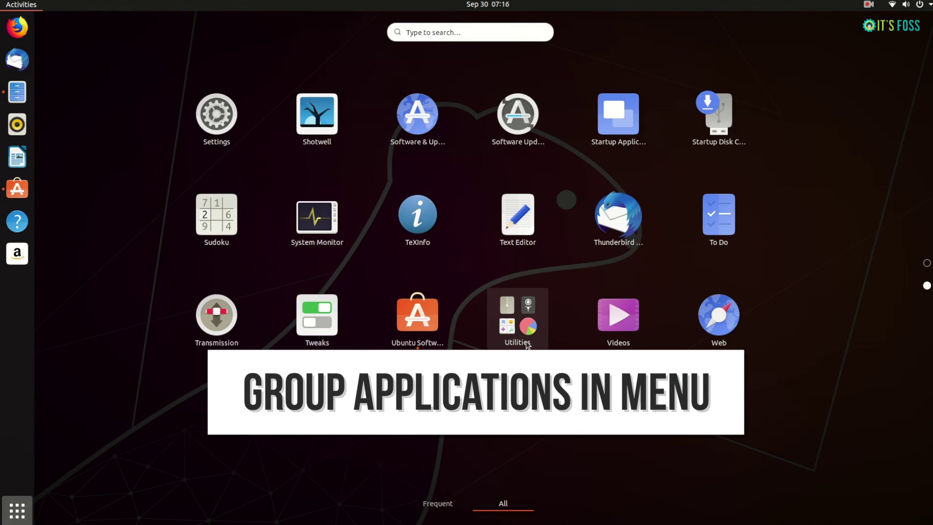
# - Combine LibreOffice Writer, Impress, Draw and Calc into an Office folder
pyautogui.scroll(1, 583, 312)
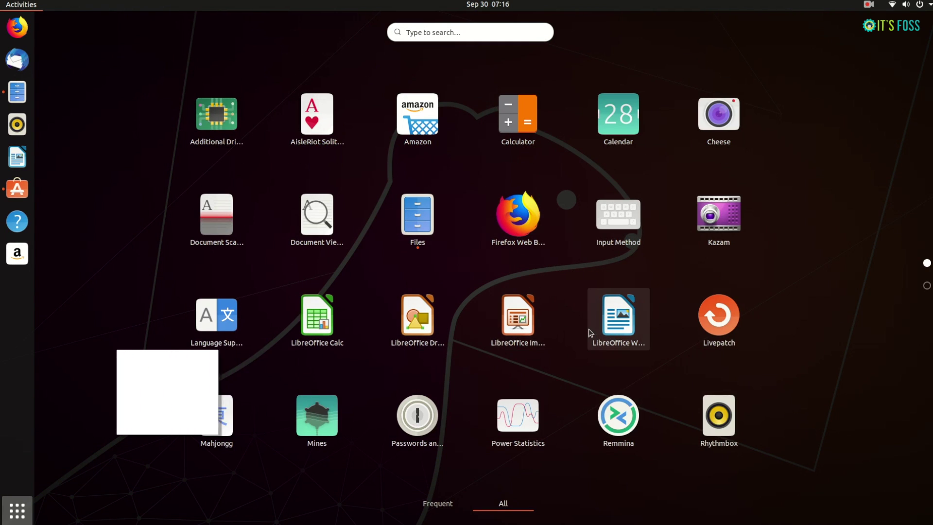
pyautogui.moveTo(615, 327); pyautogui.dragTo(524, 320)
pyautogui.moveTo(437, 344)
pyautogui.mouseDown()
pyautogui.moveTo(287, 369)
pyautogui.moveTo(213, 415)
pyautogui.mouseUp()
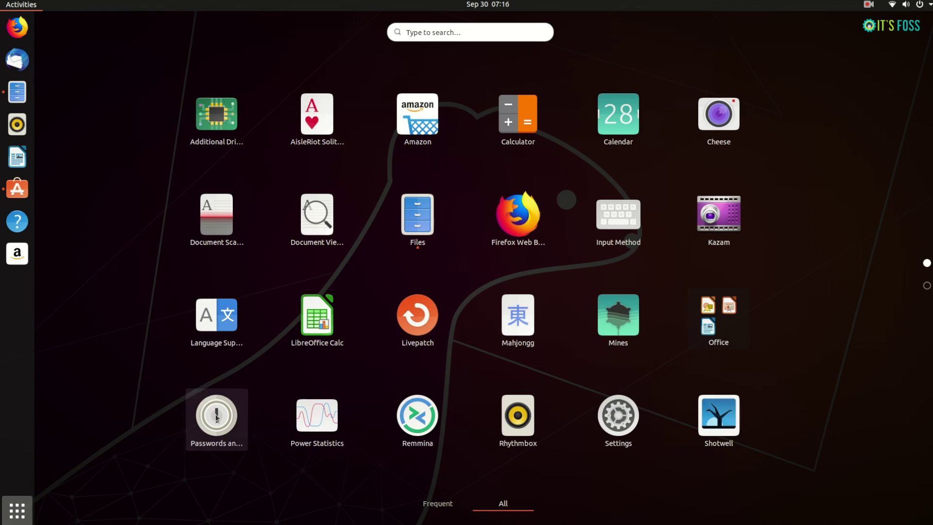
pyautogui.moveTo(317, 322); pyautogui.dragTo(719, 316)
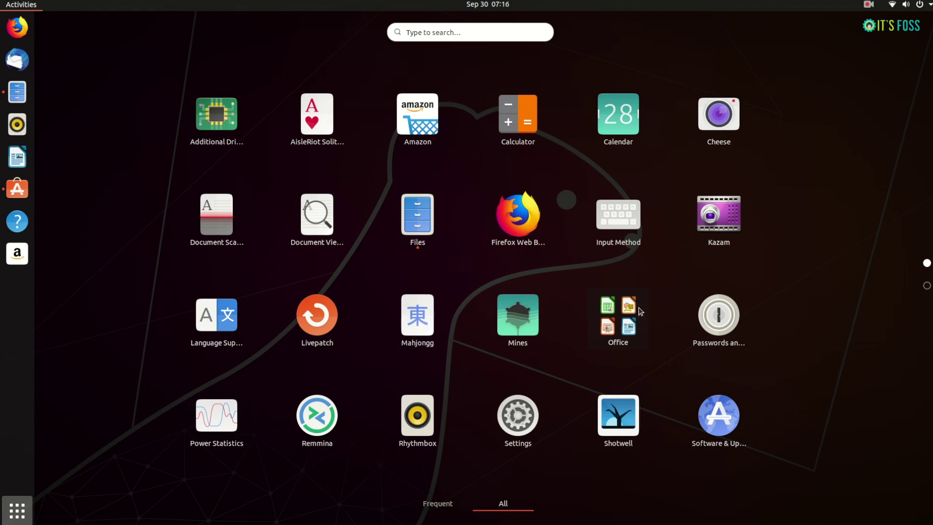
# - Check the Office folder's contents, then group Kazam with Cheese into a Sound & Video folder
pyautogui.click(626, 319)
pyautogui.click(626, 317)
pyautogui.moveTo(719, 214); pyautogui.dragTo(720, 121)
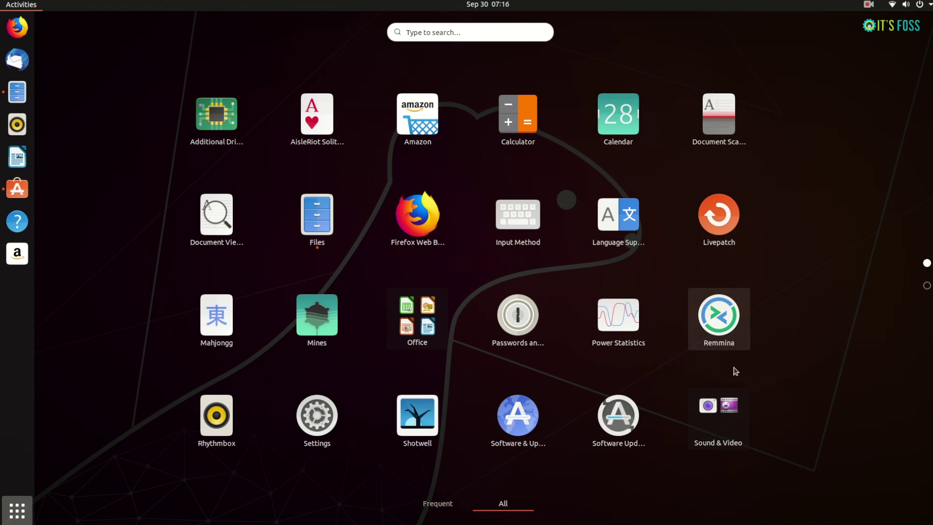
pyautogui.click(714, 435)
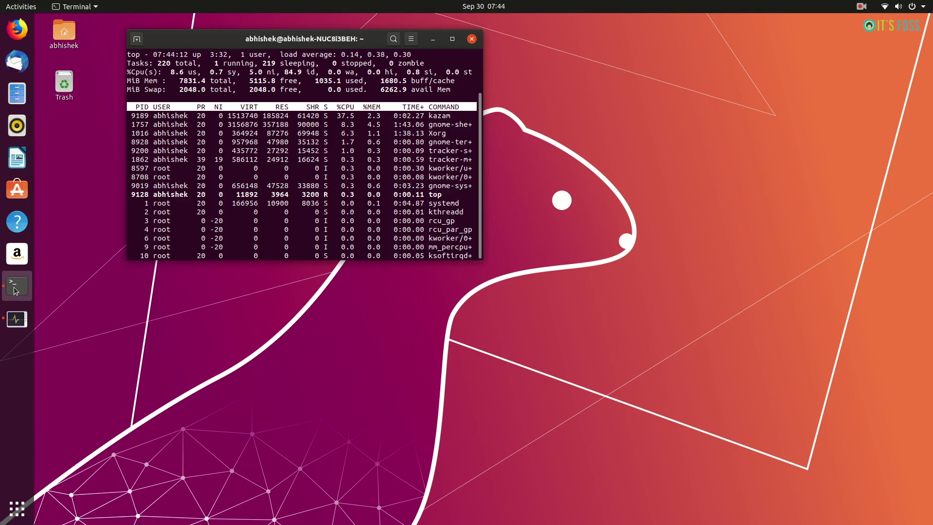
# - Bring System Monitor forward, move the Terminal lower, and select the kazam process in top
pyautogui.hotkey('alt', 'Tab')
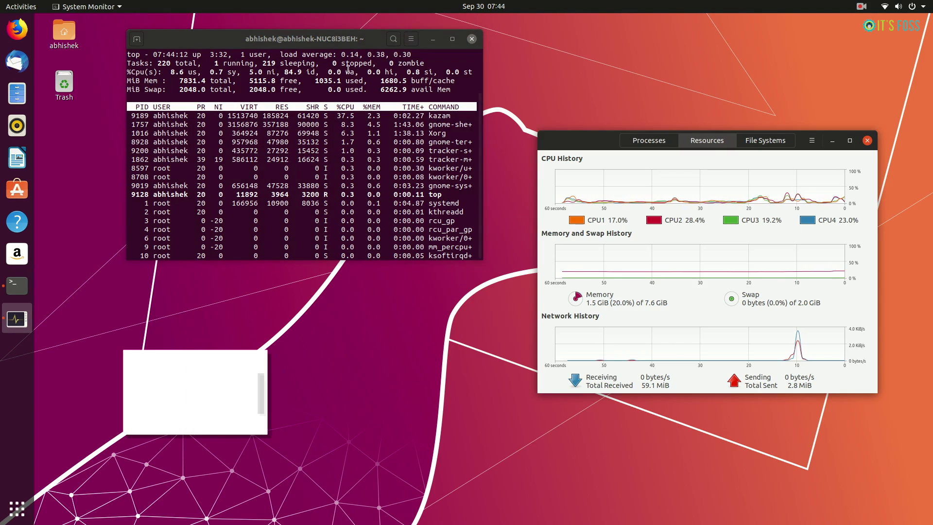
pyautogui.moveTo(336, 39); pyautogui.dragTo(322, 134)
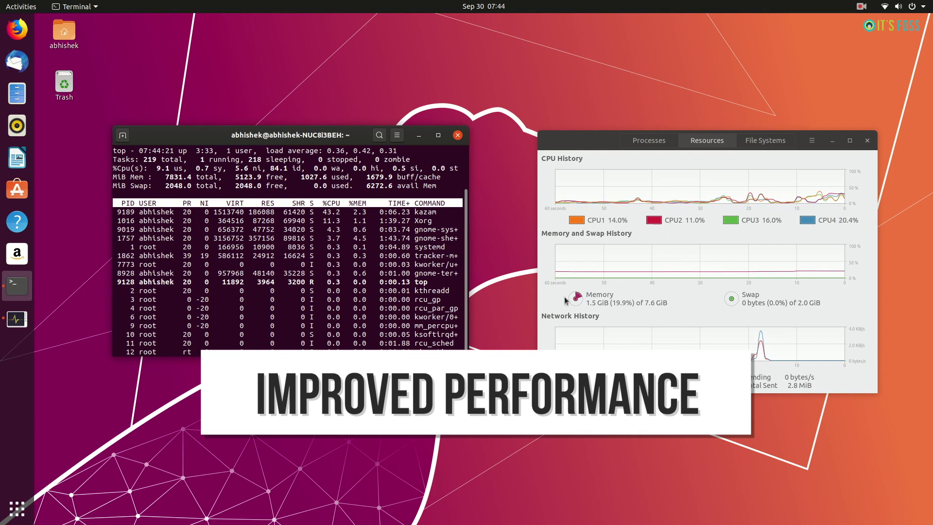
pyautogui.click(629, 293)
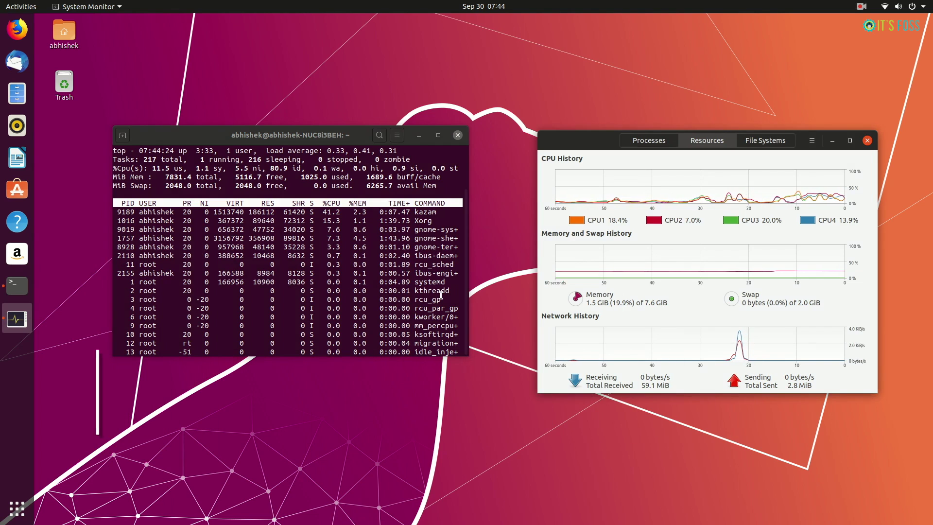
pyautogui.click(415, 214)
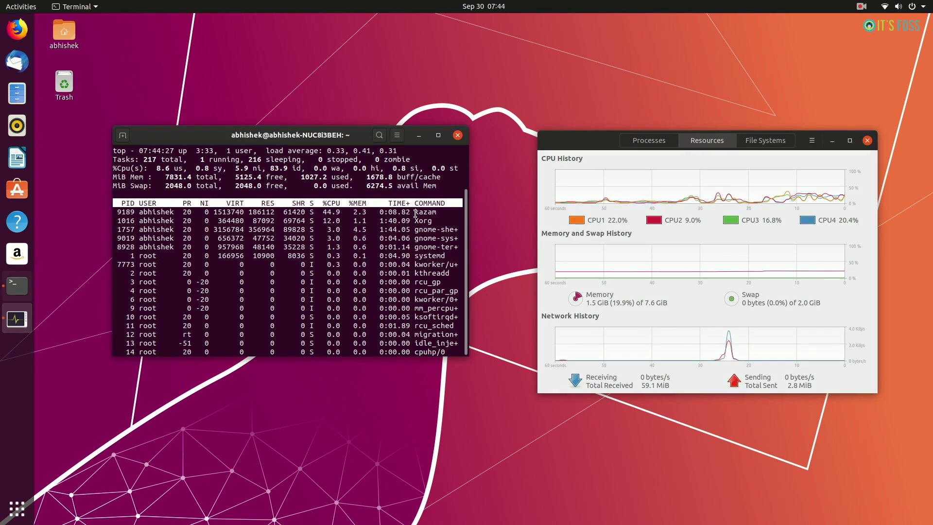
pyautogui.doubleClick(416, 214)
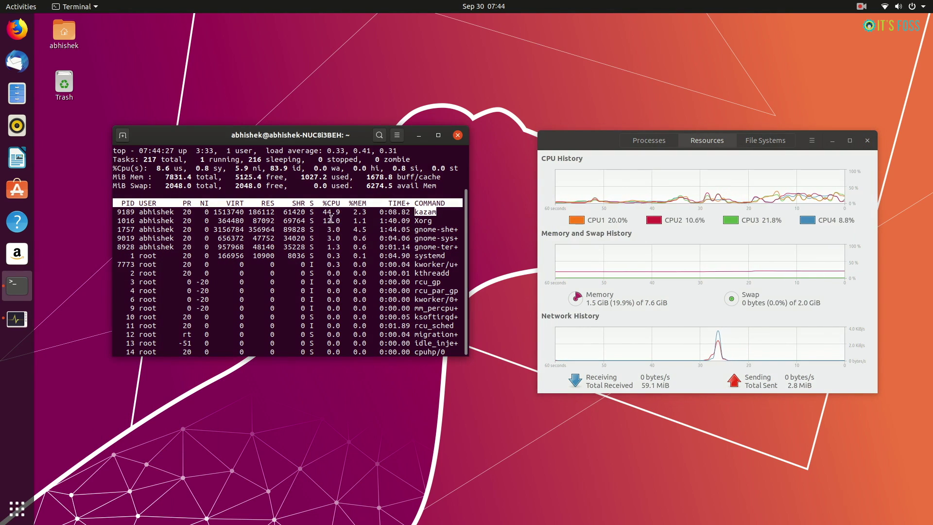